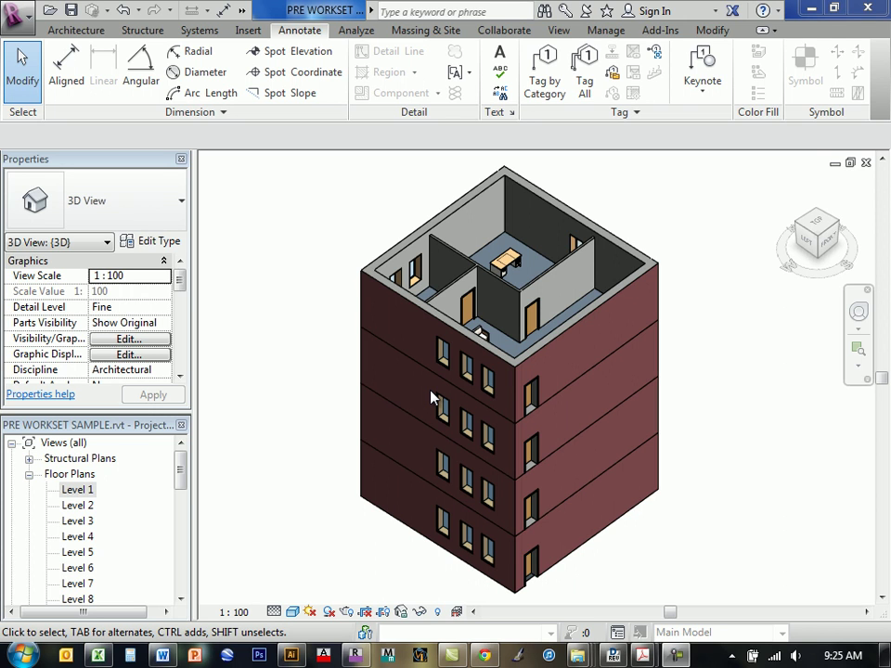
click(17, 20)
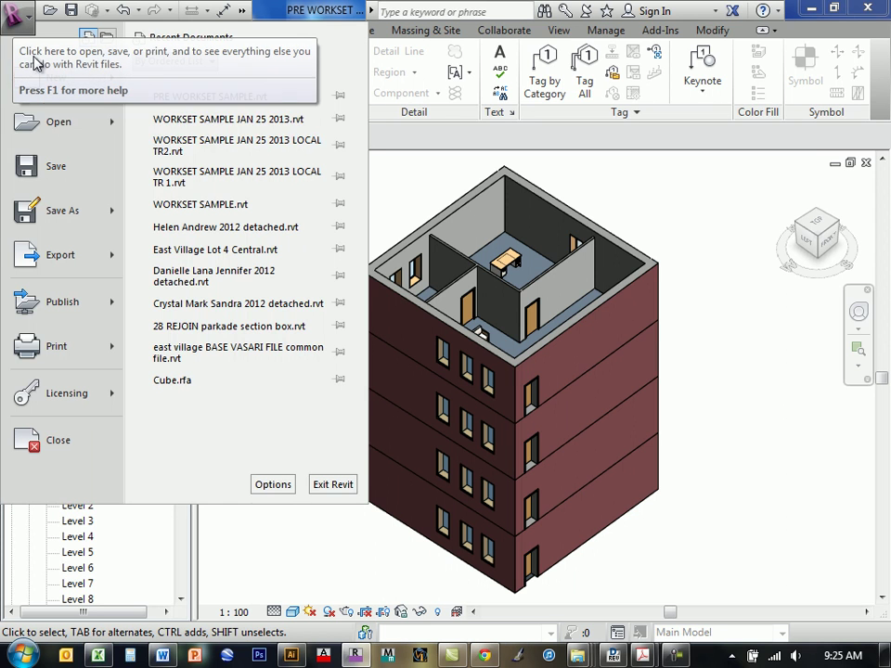
mouse_move(82, 225)
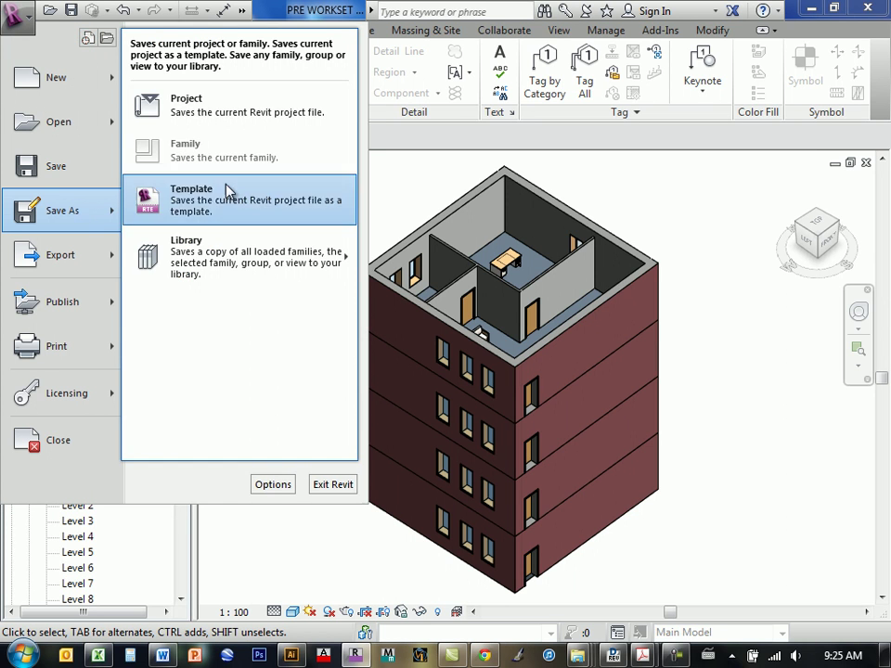
click(175, 95)
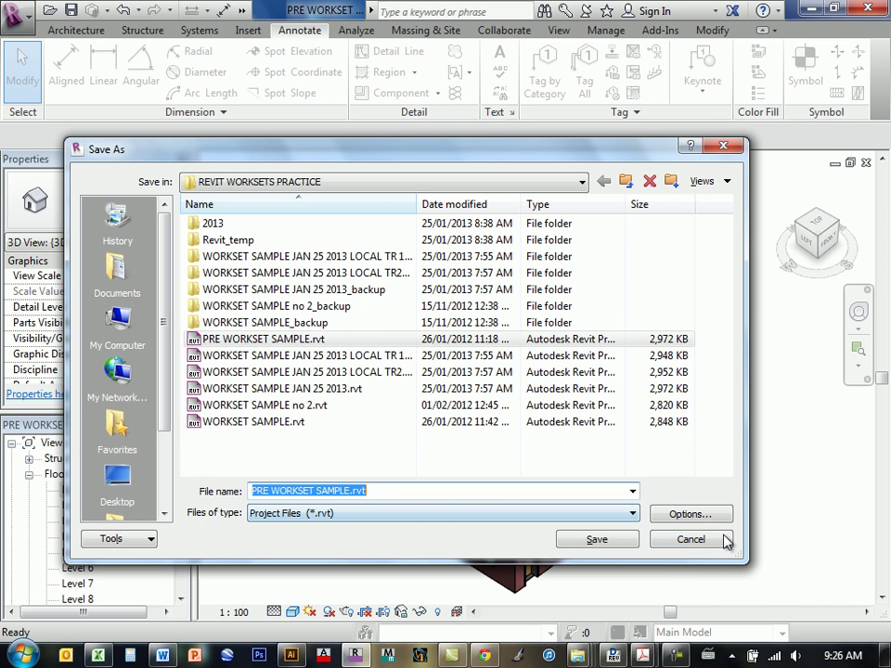
click(689, 539)
middle_drag(393, 433, 377, 436)
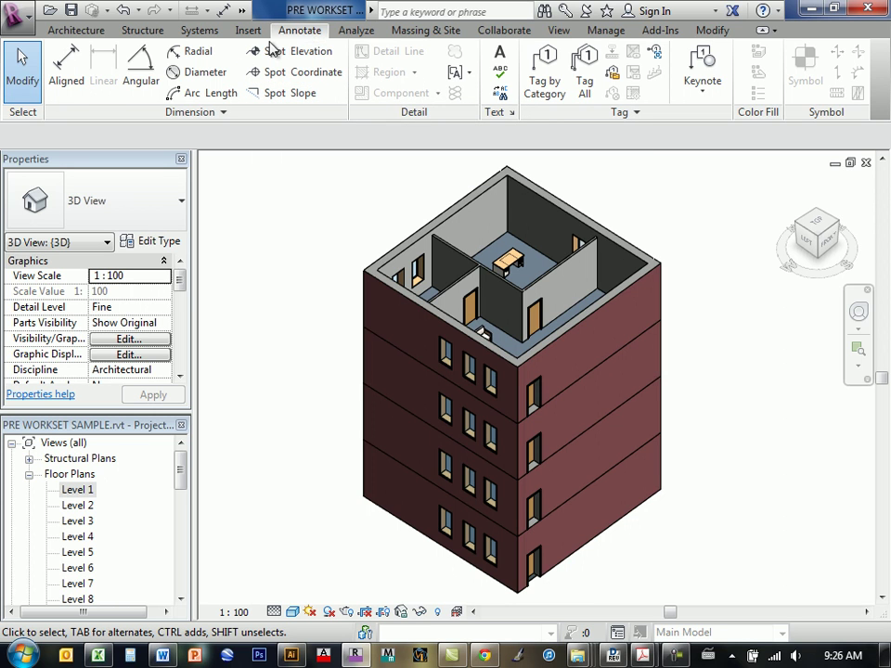
Enable worksharing, putting levels and grids in the Shared Levels and Grids workset and all remaining elements in Workset1.
click(504, 30)
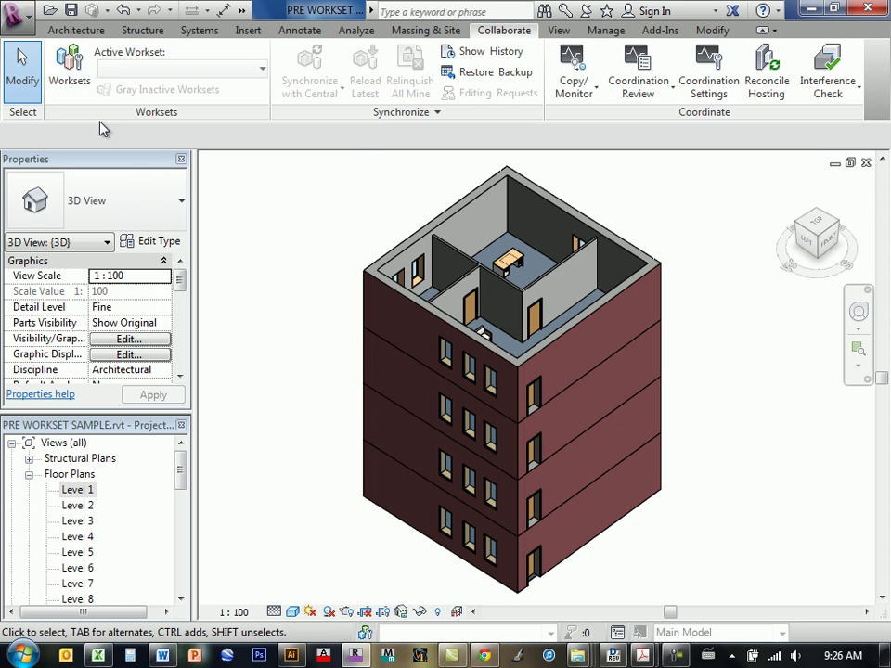
click(75, 70)
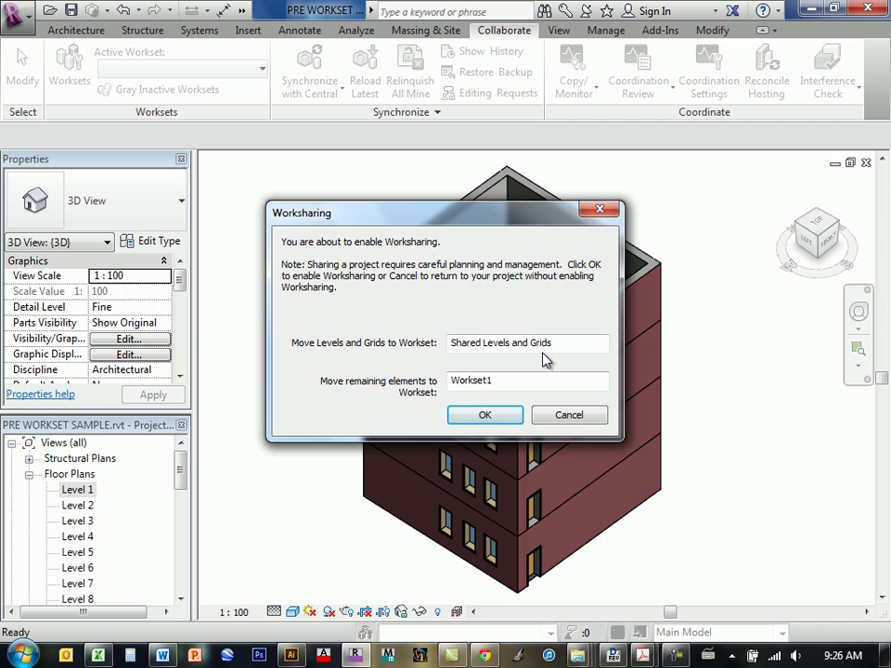
click(485, 415)
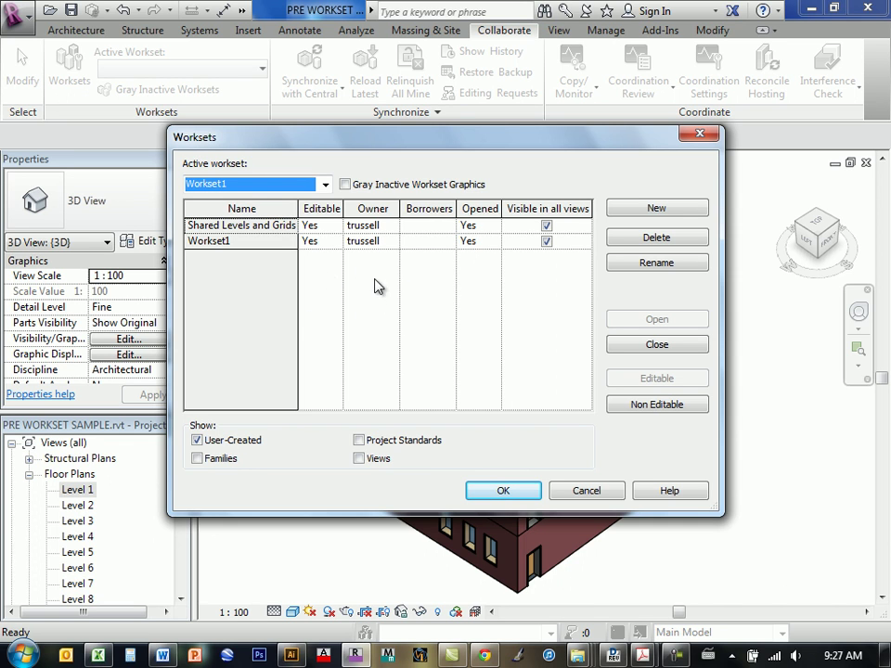
Create two new worksets named LEVEL 01 and LEVEL 02, both visible in all views.
click(641, 211)
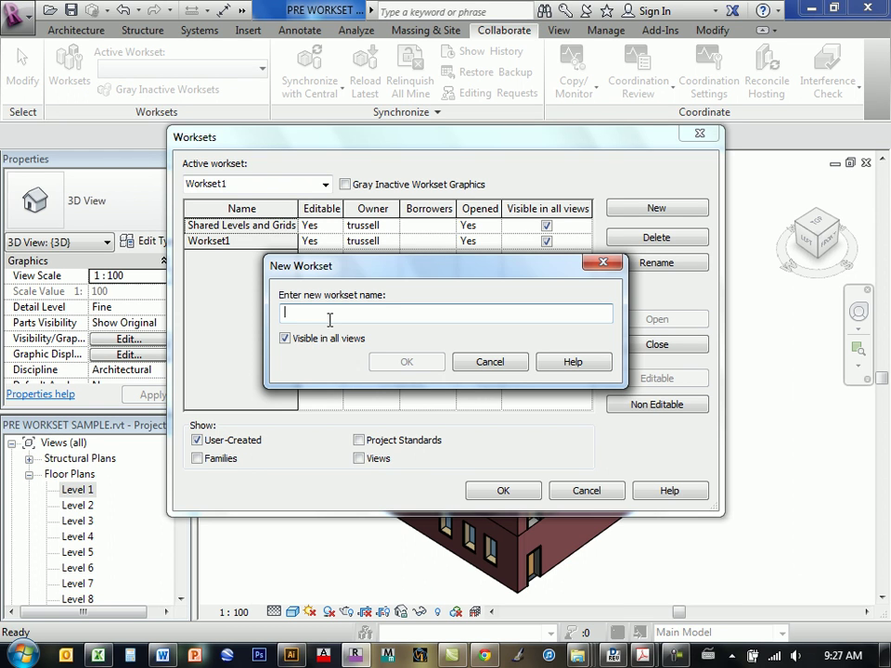
text(LEVEL)
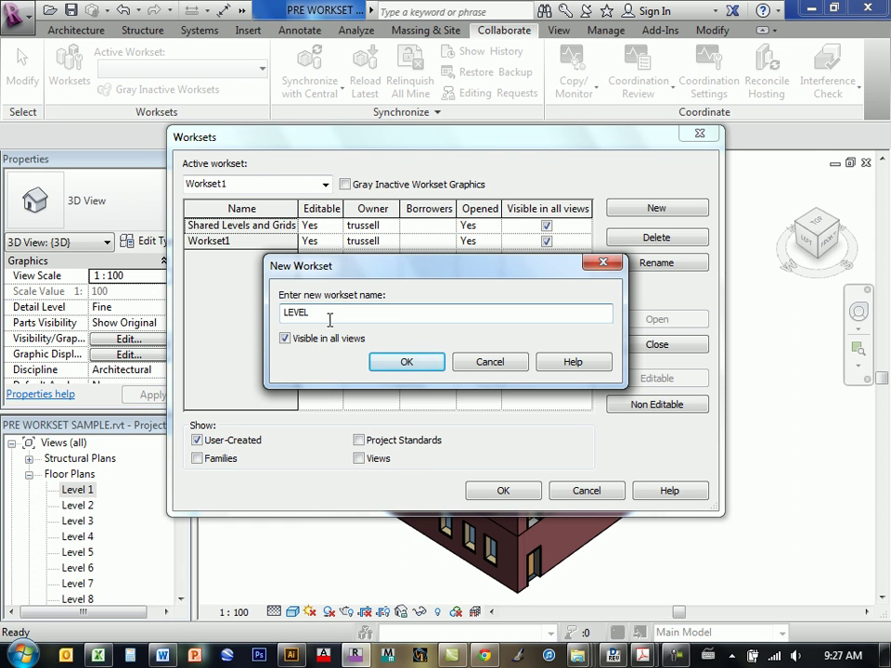
text( 01)
key(Return)
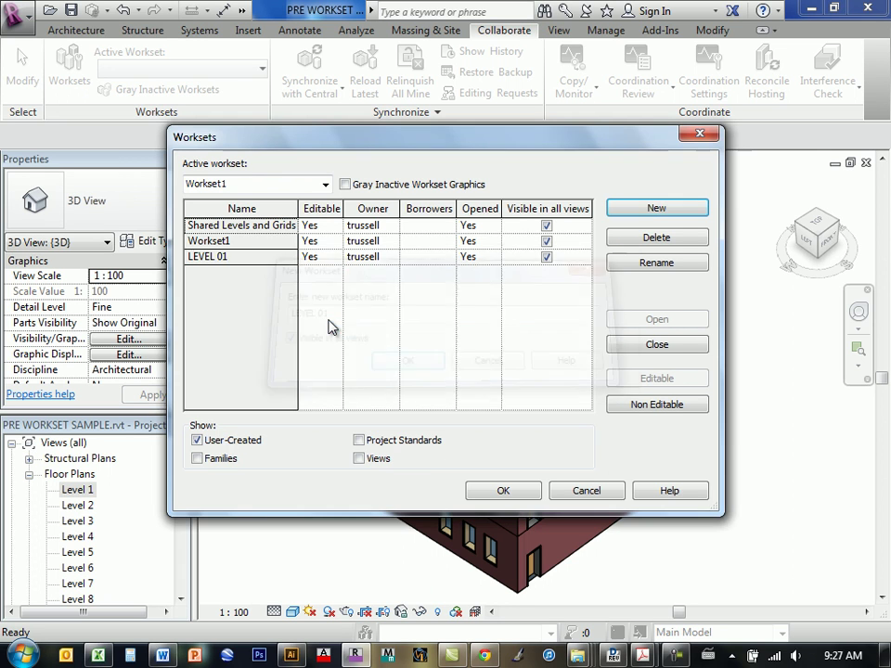
click(637, 209)
text(LEVEL 02)
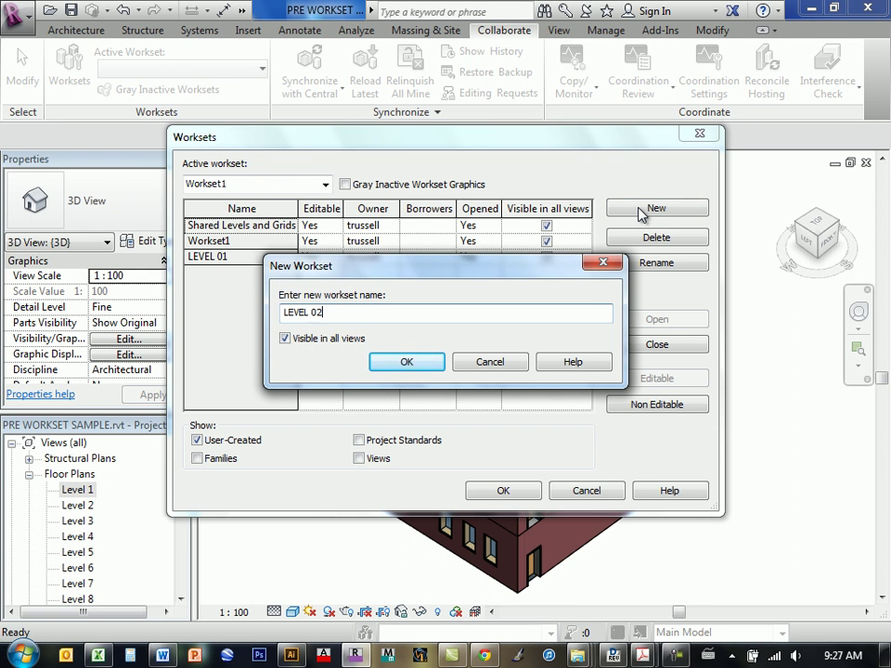
key(Return)
Add the worksets LEVEL 03 and LEVEL 04, visible in all views, and accept the workset list.
click(639, 210)
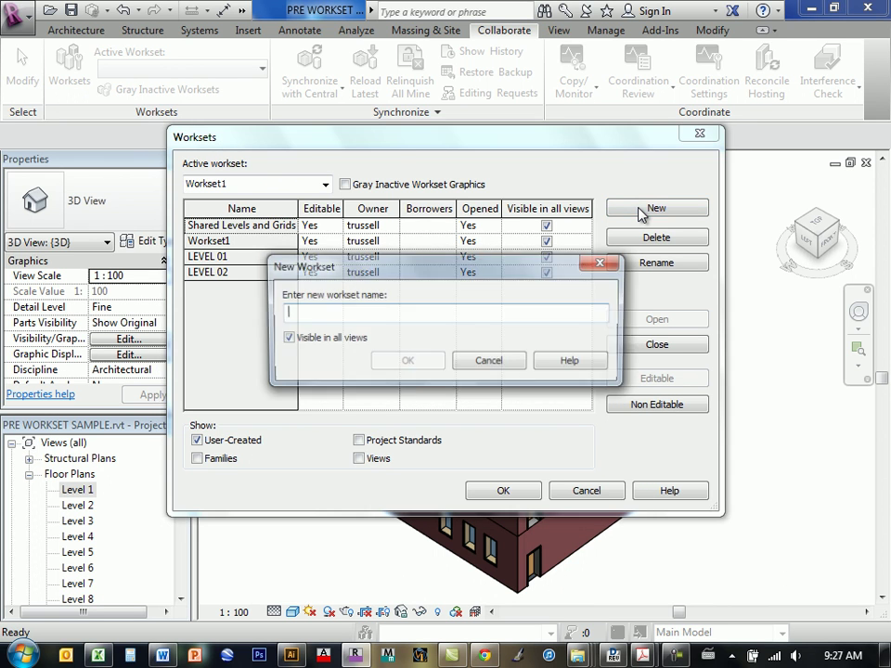
text(LEVEL 03)
key(Return)
click(638, 211)
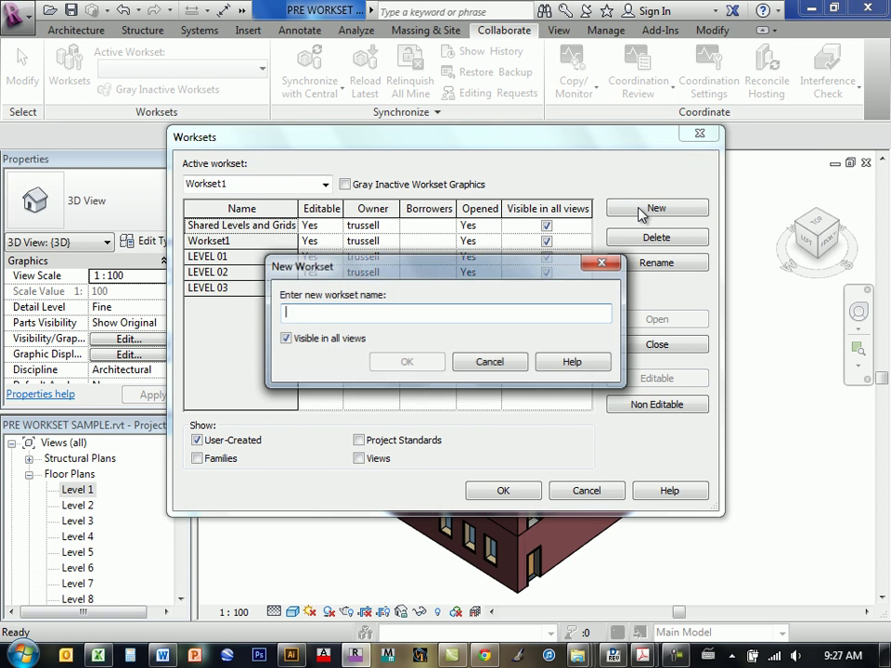
text(LEVEL)
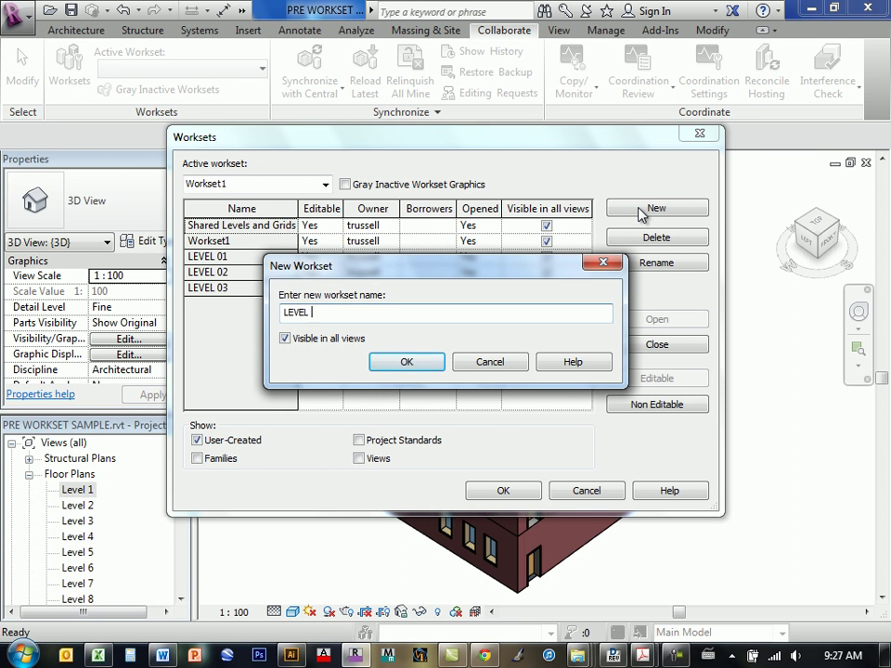
text( 04)
key(Return)
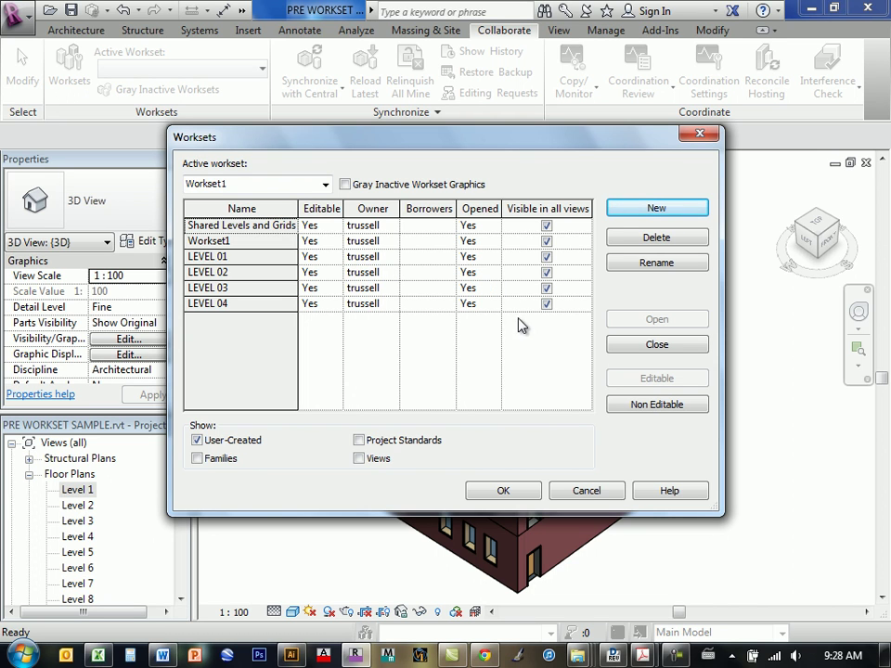
click(501, 493)
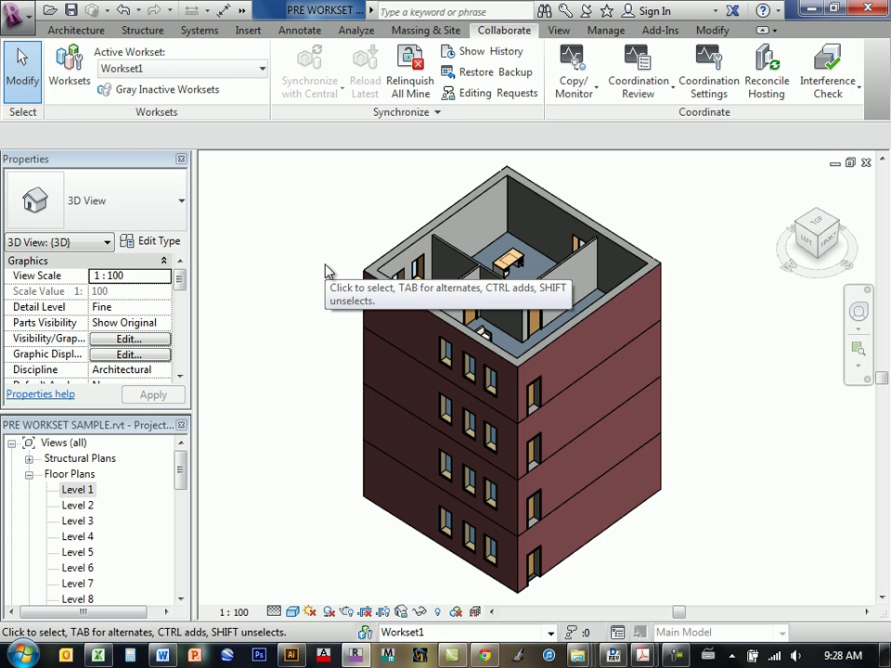
Open the South building elevation and set its visual style to Wireframe.
drag(181, 489, 183, 568)
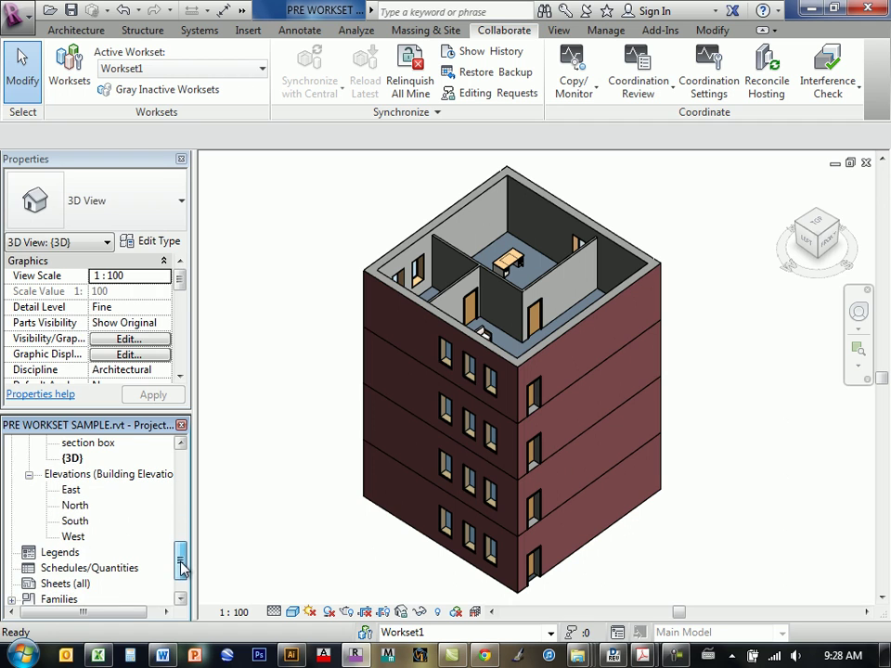
double_click(75, 521)
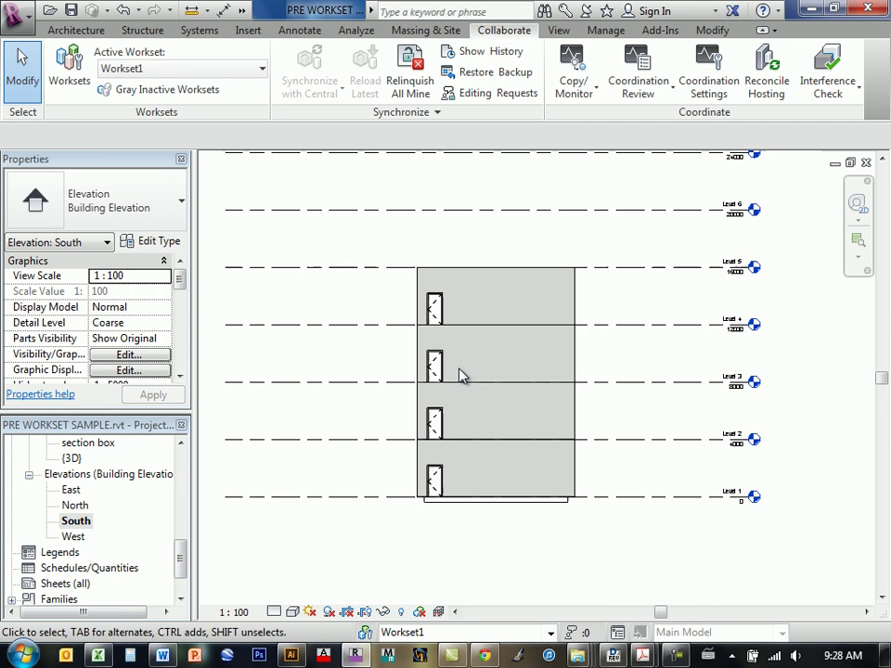
click(292, 612)
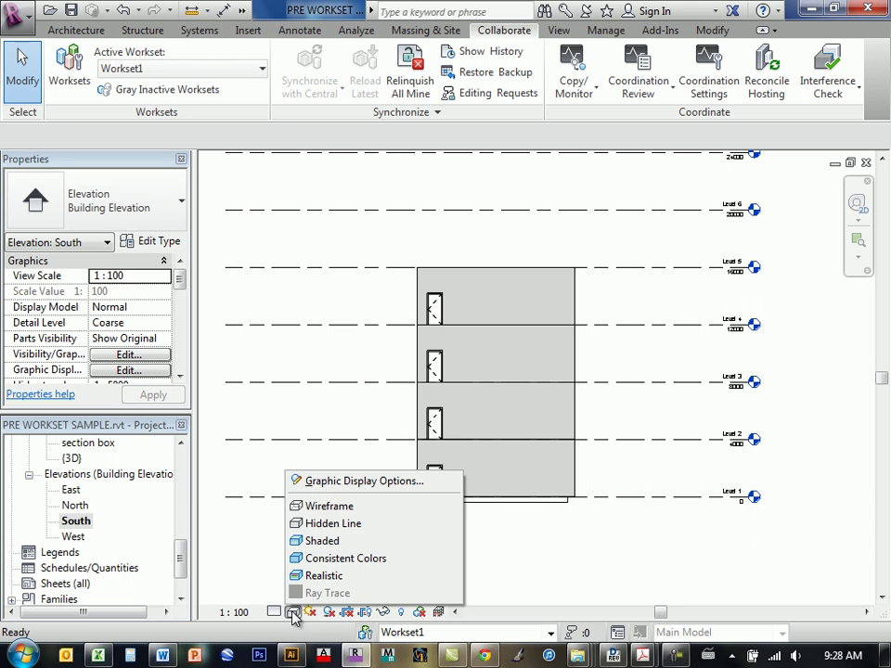
click(329, 508)
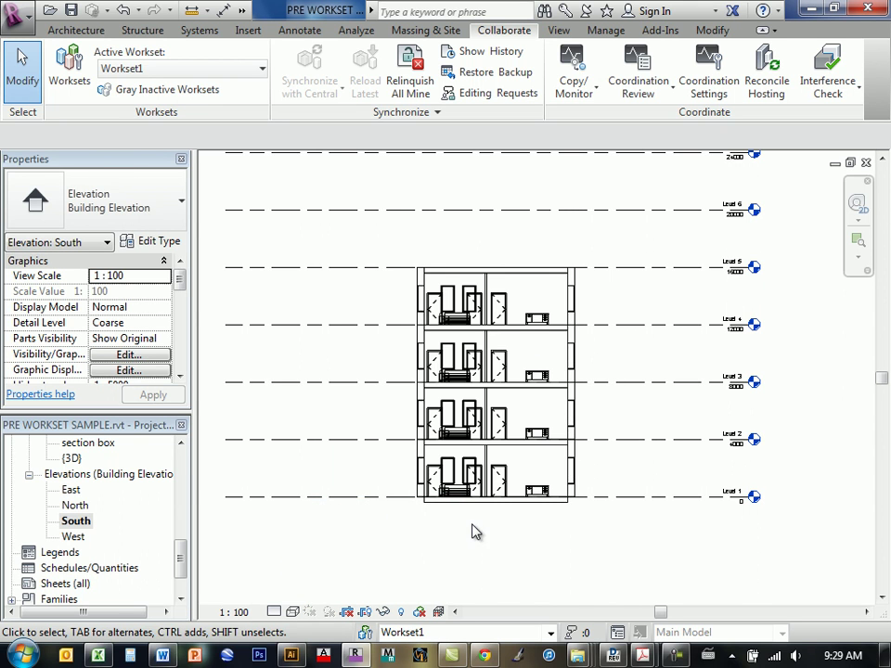
scroll(484, 504, up, 3)
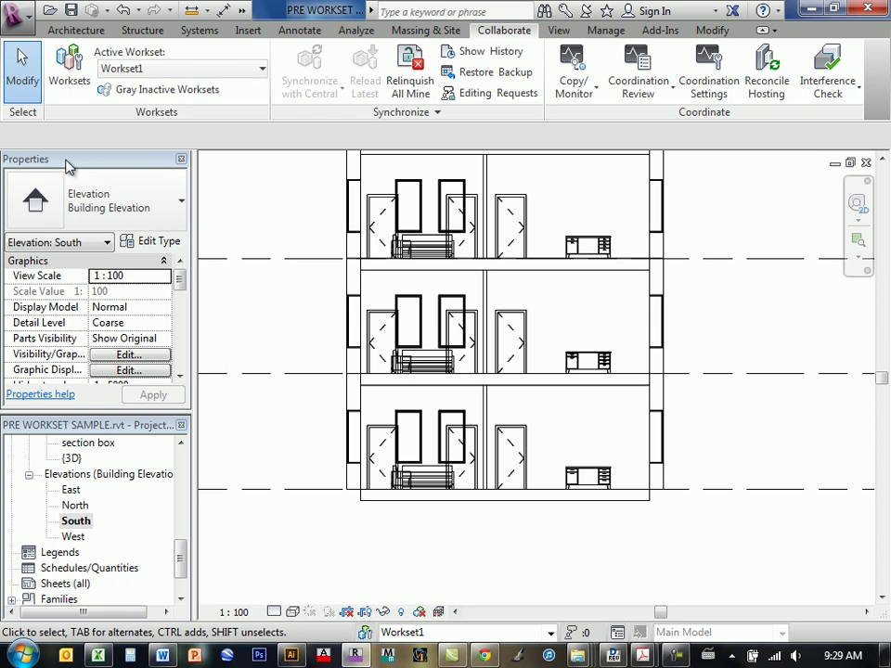
click(560, 30)
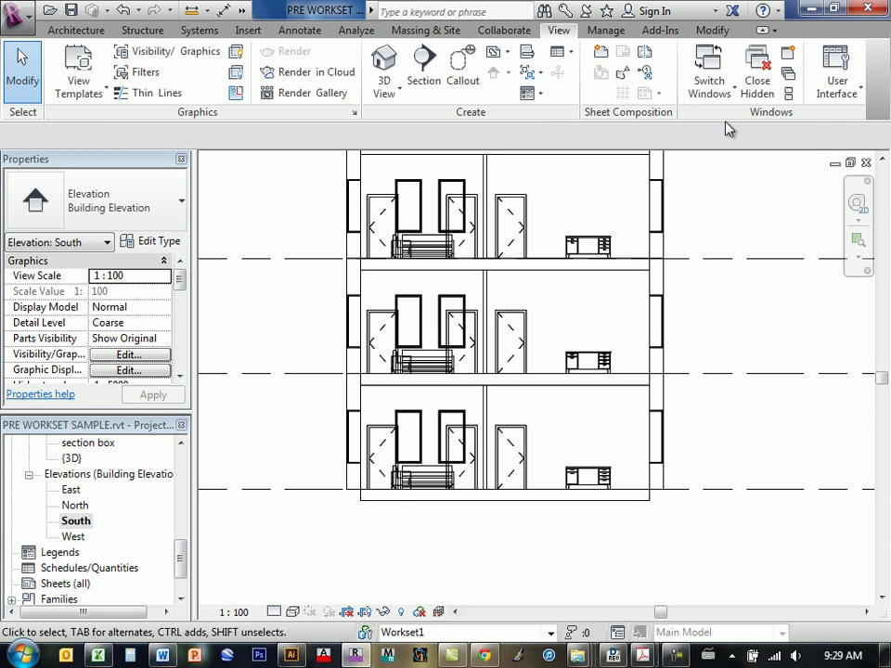
click(861, 98)
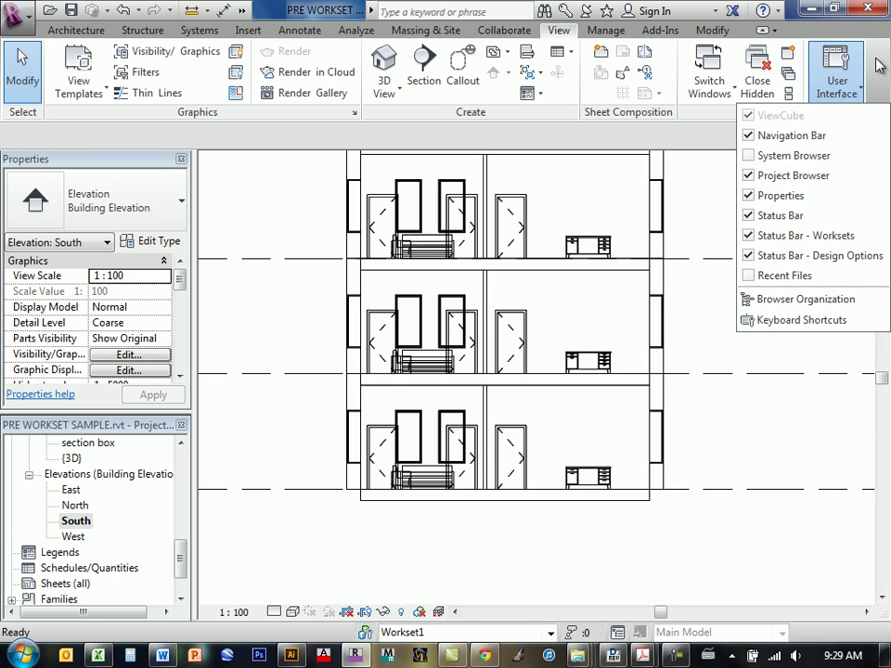
click(509, 30)
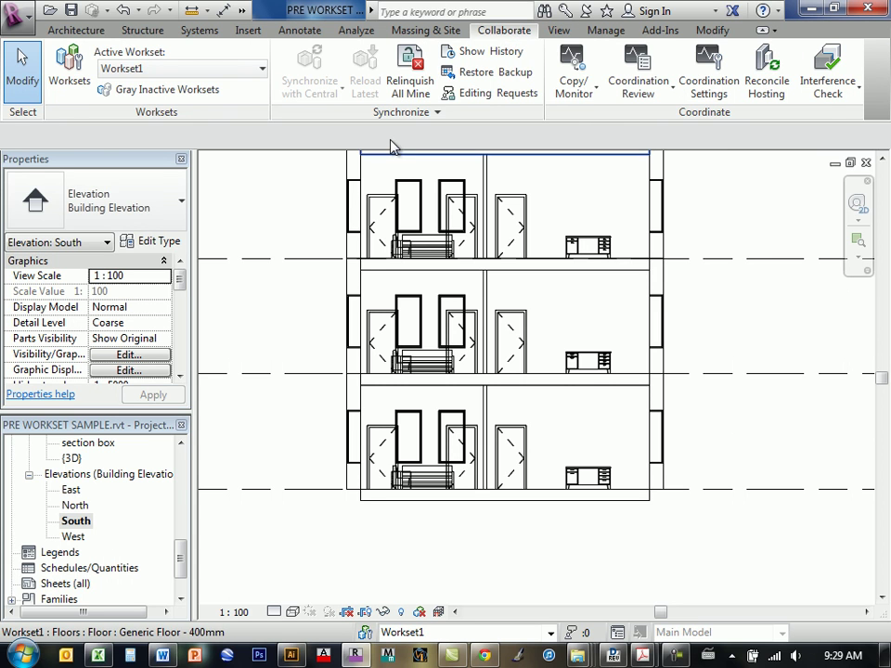
Select all ground-storey elements between Level 1 and Level 2, including the floor slab below, and assign them to the LEVEL 01 workset.
middle_drag(366, 285, 420, 348)
scroll(445, 408, up, 1)
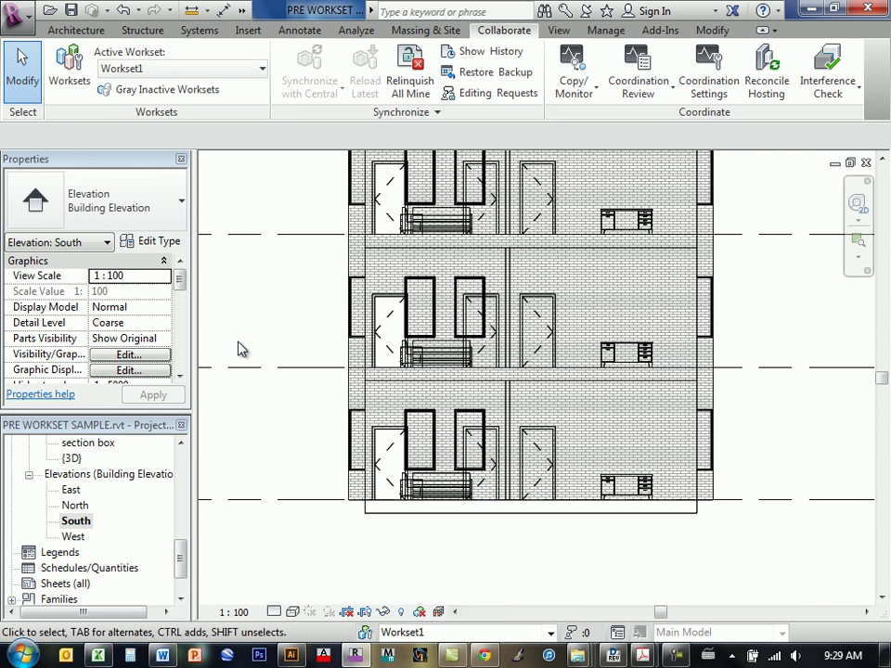
click(23, 62)
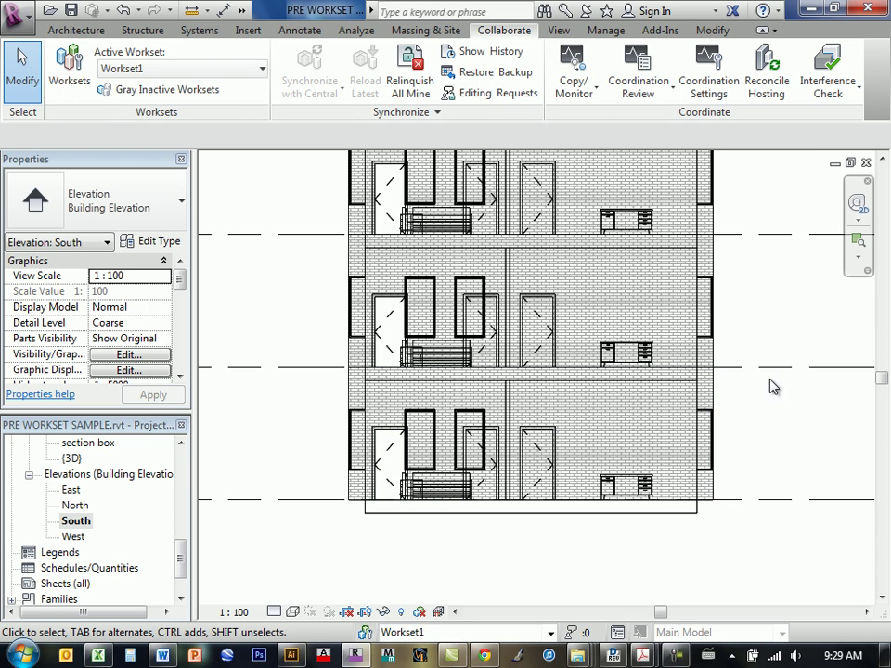
drag(791, 376, 300, 492)
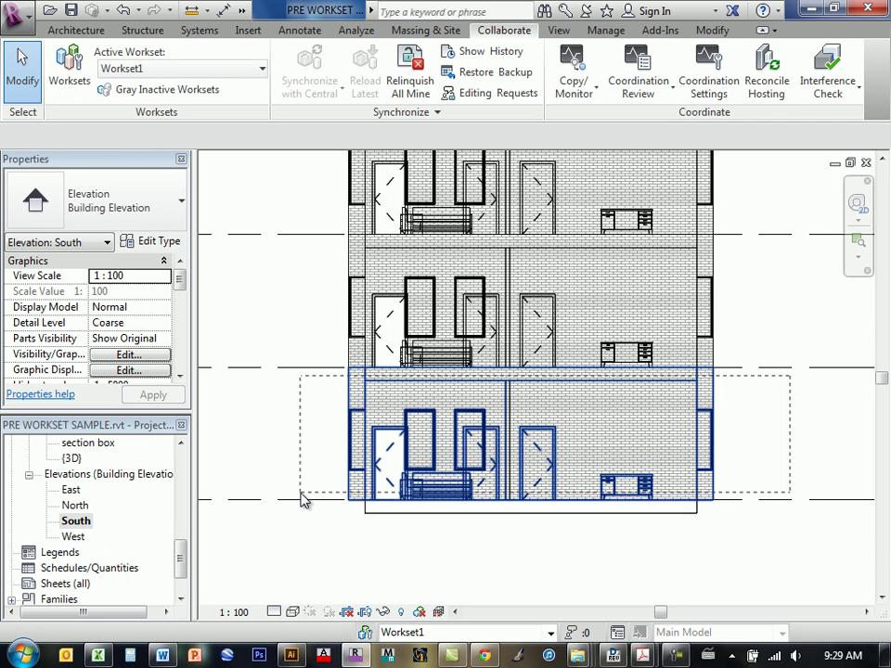
mouse_move(301, 493)
mouse_down()
mouse_move(329, 474)
mouse_move(733, 406)
mouse_move(623, 388)
mouse_move(347, 423)
mouse_move(310, 445)
mouse_move(295, 490)
mouse_up()
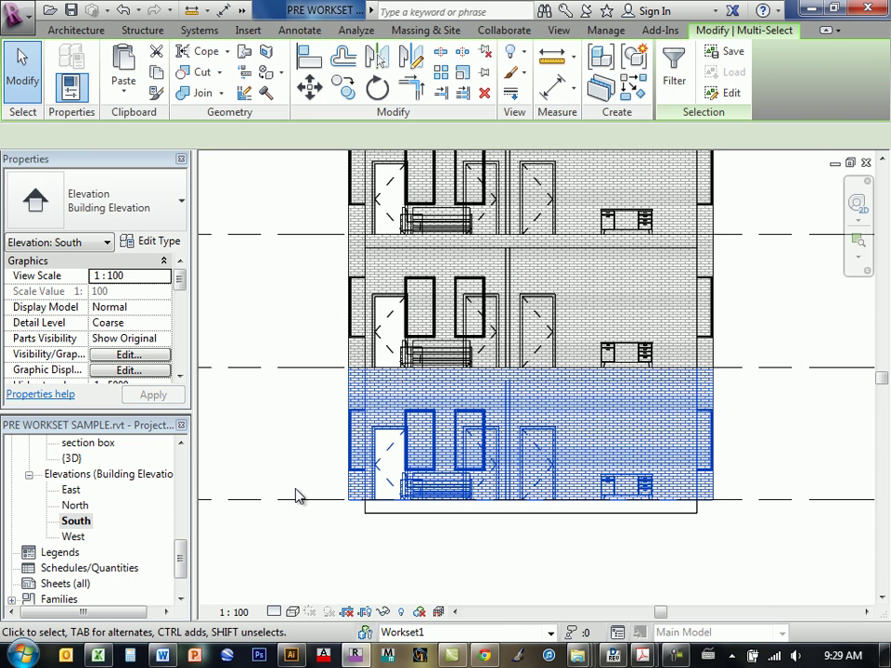
ctrl+click(384, 519)
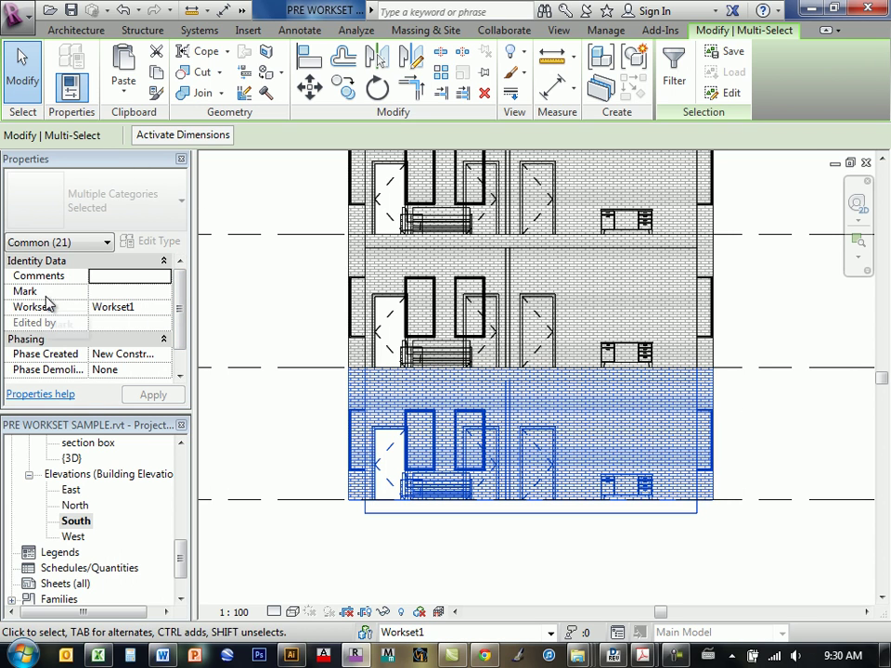
click(165, 311)
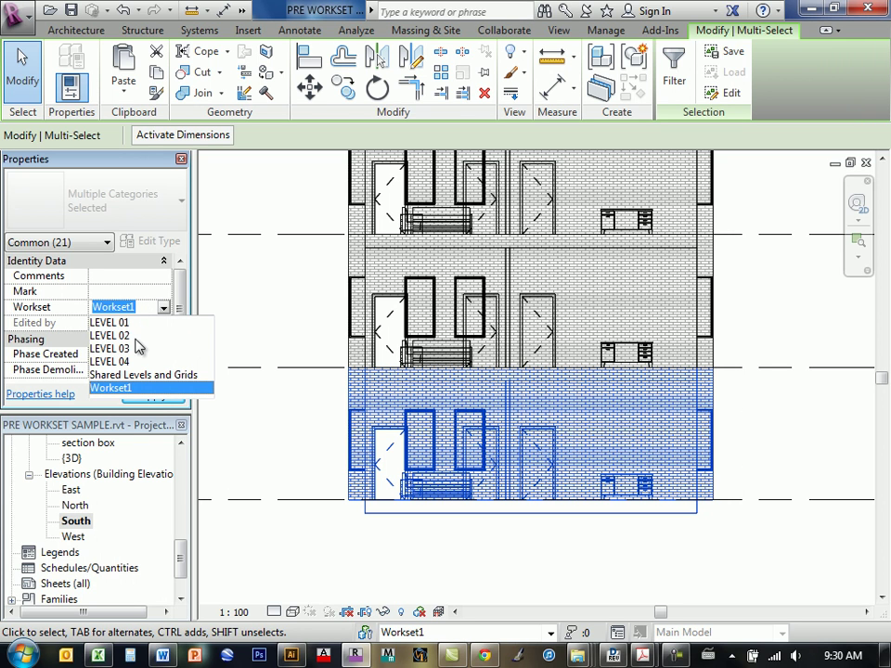
click(113, 323)
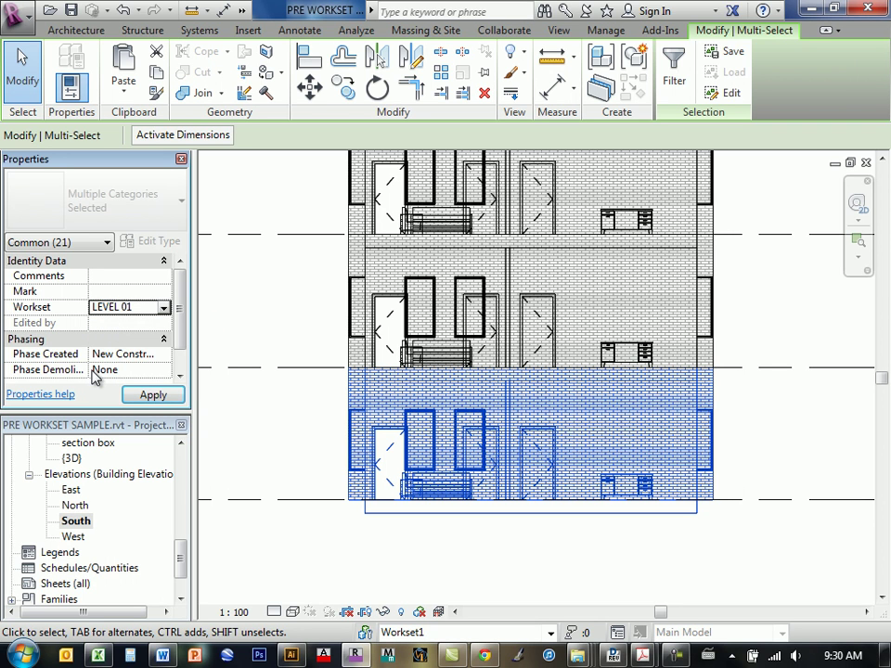
click(135, 397)
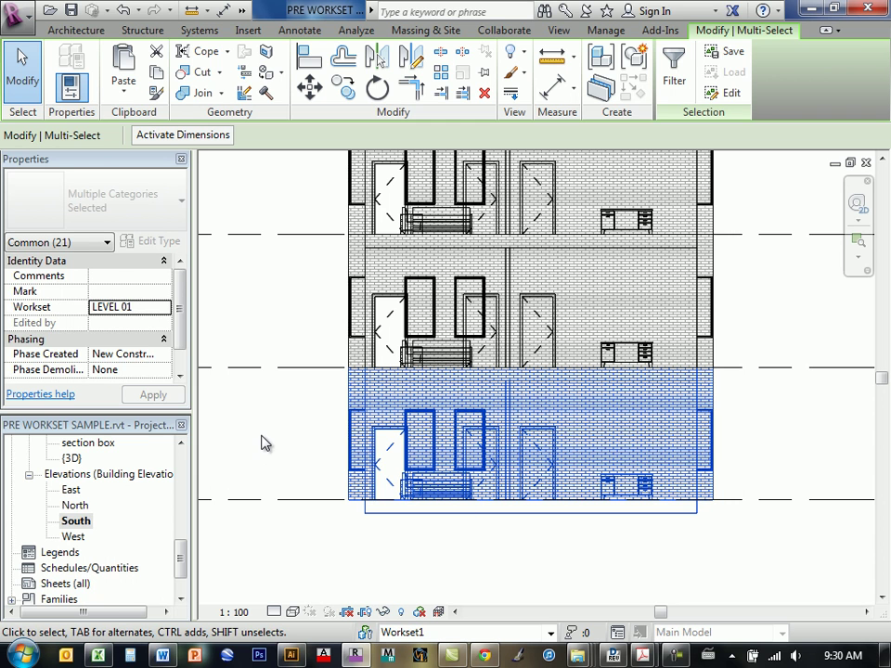
key(Escape)
Select all second-storey elements between Level 2 and Level 3 and assign them to the LEVEL 02 workset.
middle_drag(363, 478, 358, 530)
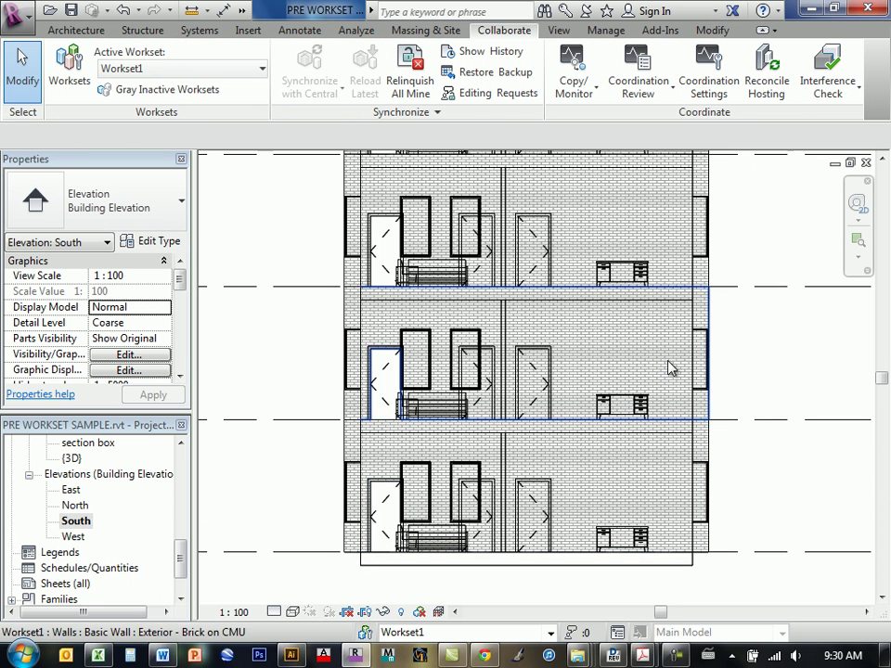
drag(754, 297, 303, 418)
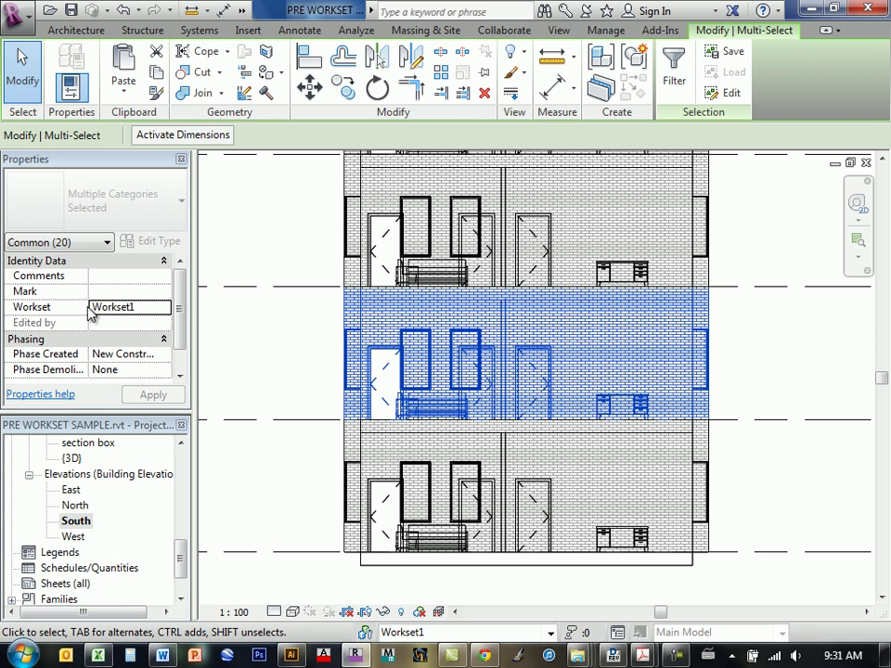
click(165, 313)
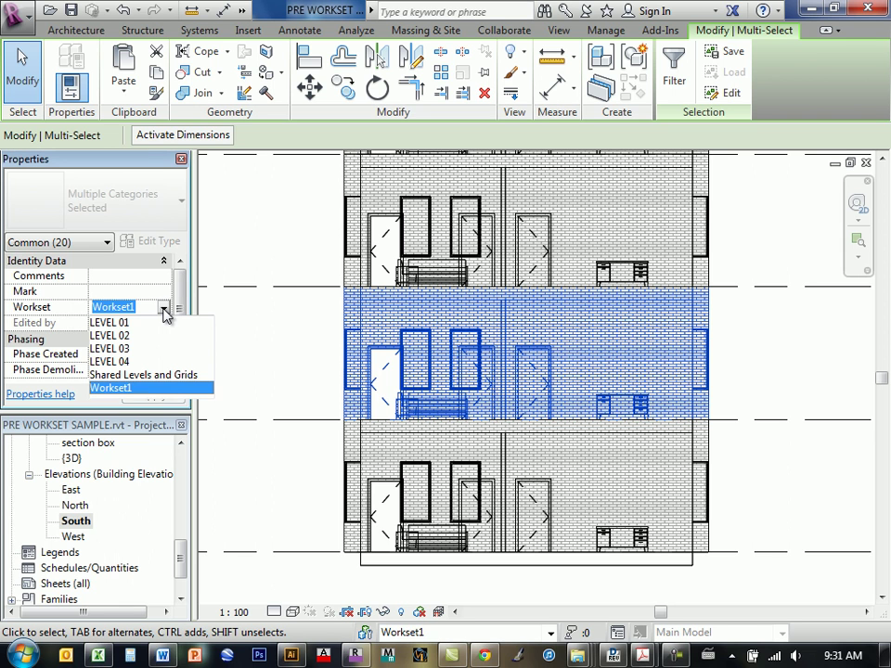
click(116, 335)
click(165, 395)
Select all third-storey elements between Level 3 and Level 4 and assign them to the LEVEL 03 workset.
middle_drag(477, 299, 488, 393)
click(740, 274)
drag(739, 261, 299, 375)
click(164, 306)
click(119, 349)
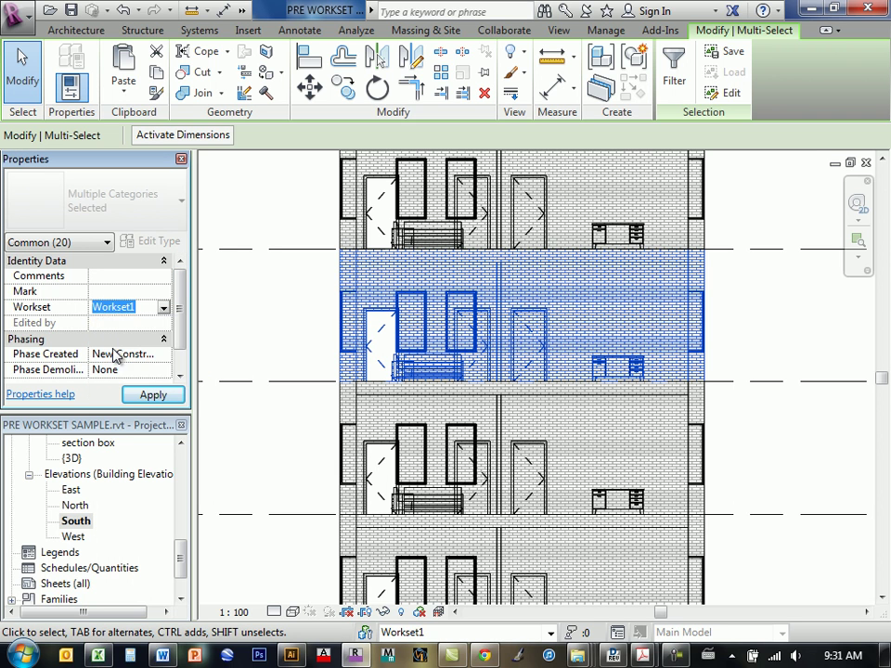
click(154, 398)
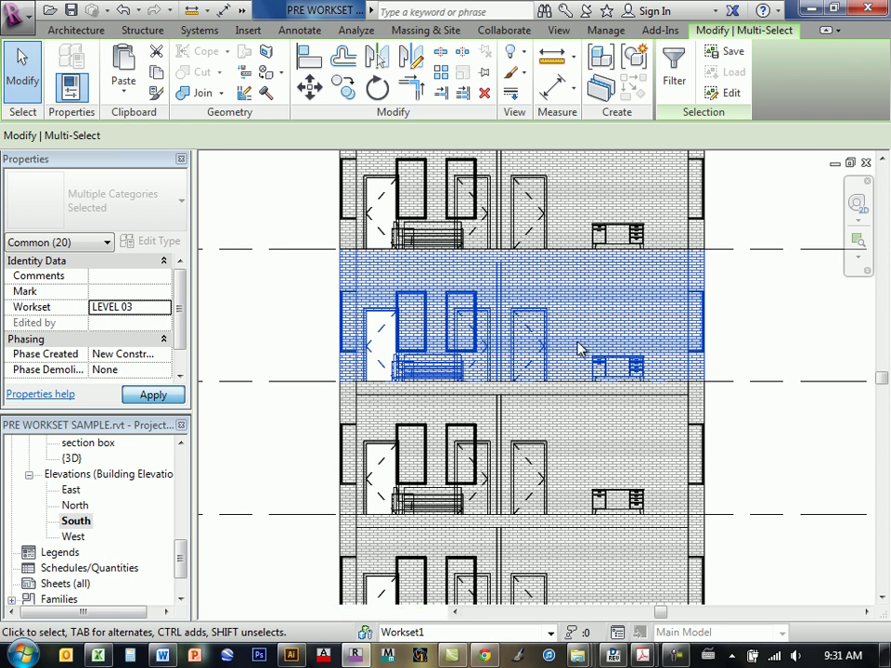
Select all top-storey elements between Level 4 and Level 5 and assign them to the LEVEL 04 workset.
middle_drag(484, 322, 477, 449)
click(752, 289)
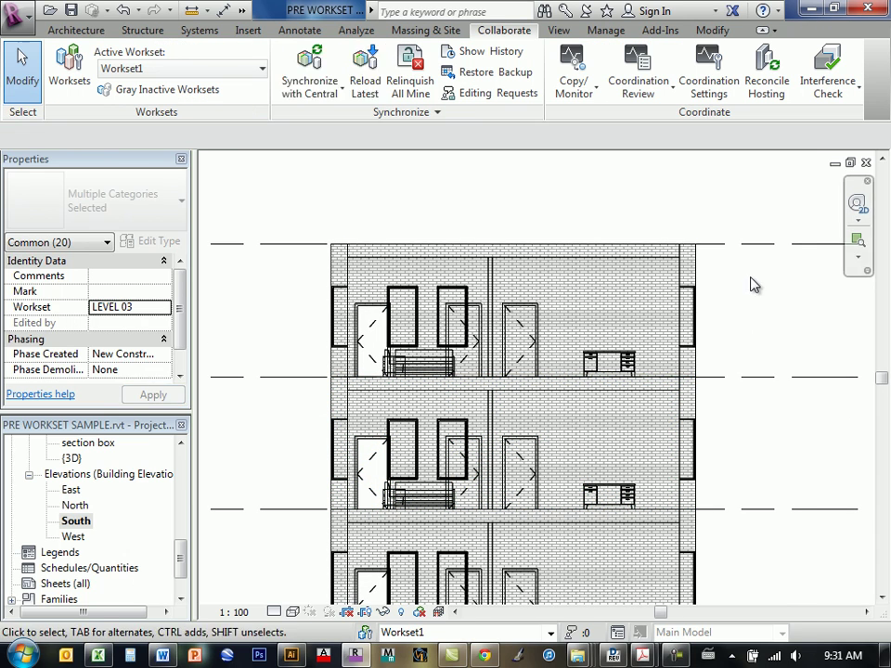
drag(736, 257, 268, 372)
click(165, 309)
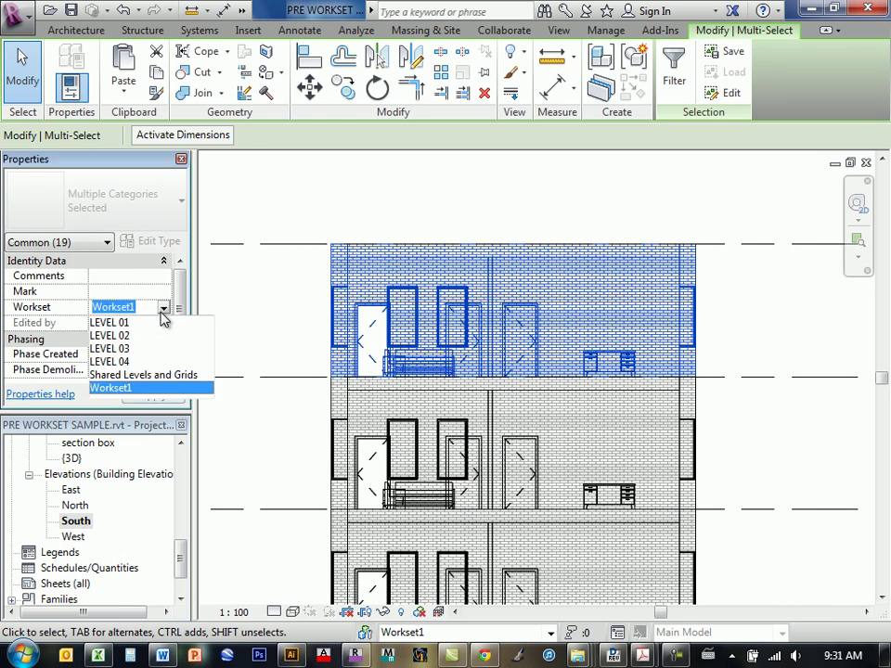
click(117, 360)
click(154, 396)
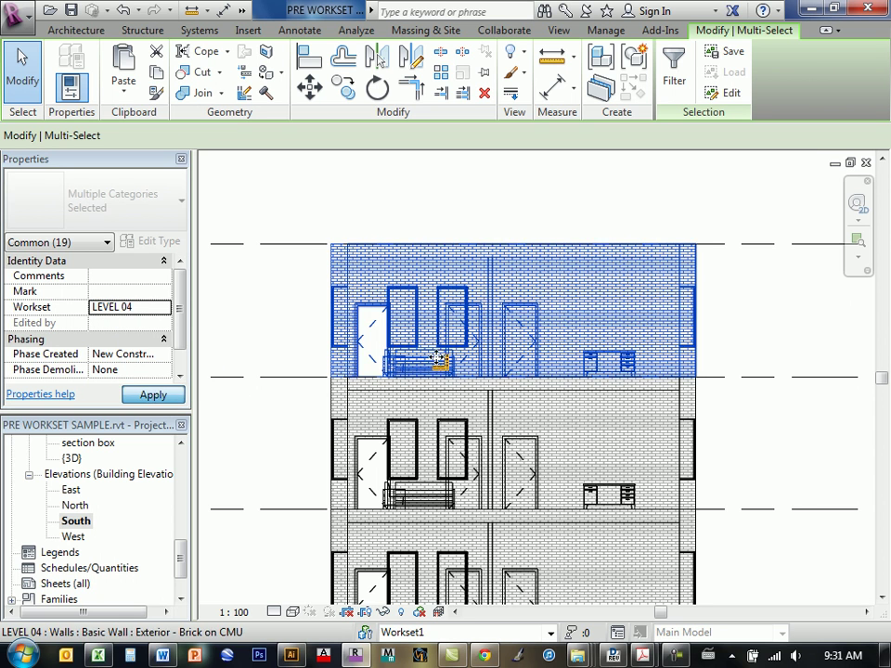
Open the default 3D view of the building and clear the selection.
scroll(316, 357, down, 4)
middle_drag(427, 423, 455, 354)
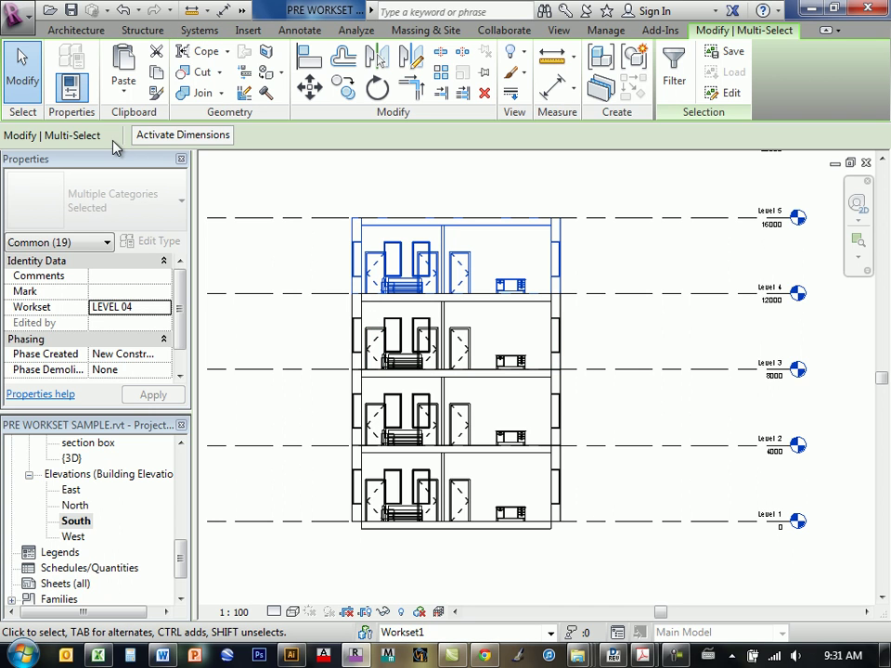
click(241, 12)
click(294, 32)
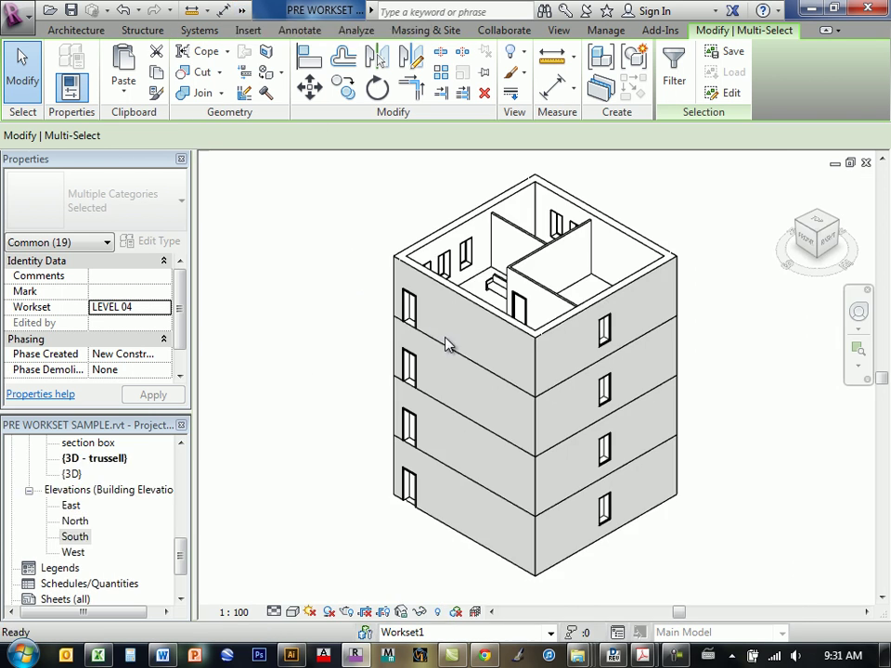
middle_drag(571, 363, 551, 370)
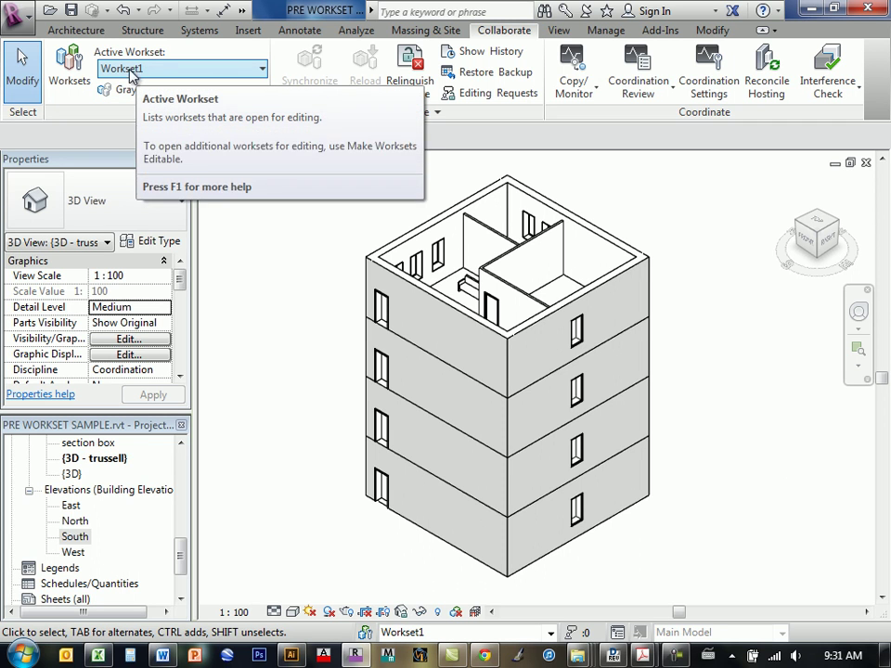
Make LEVEL 04 the active workset and gray out the inactive worksets in the 3D view.
click(261, 68)
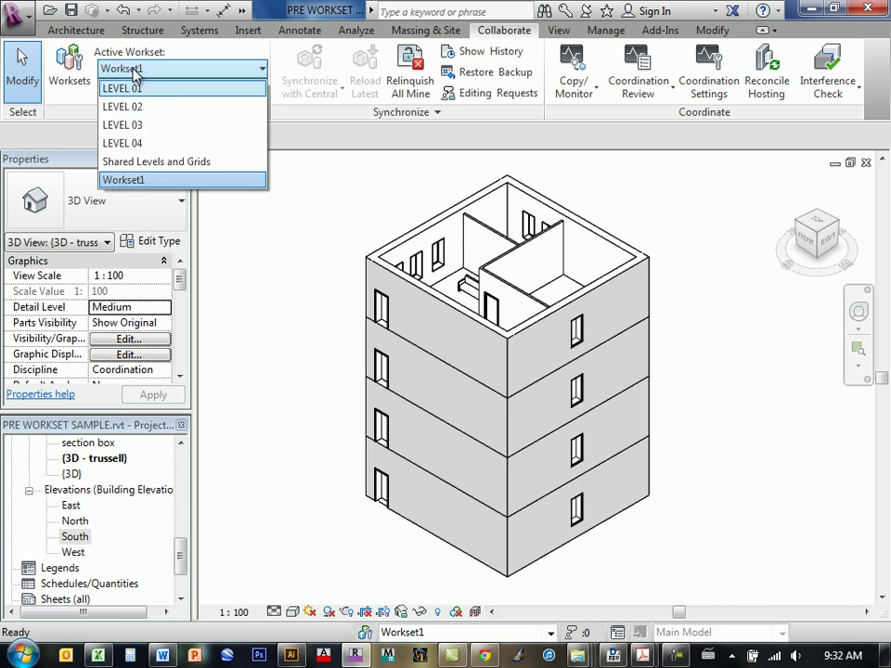
click(139, 145)
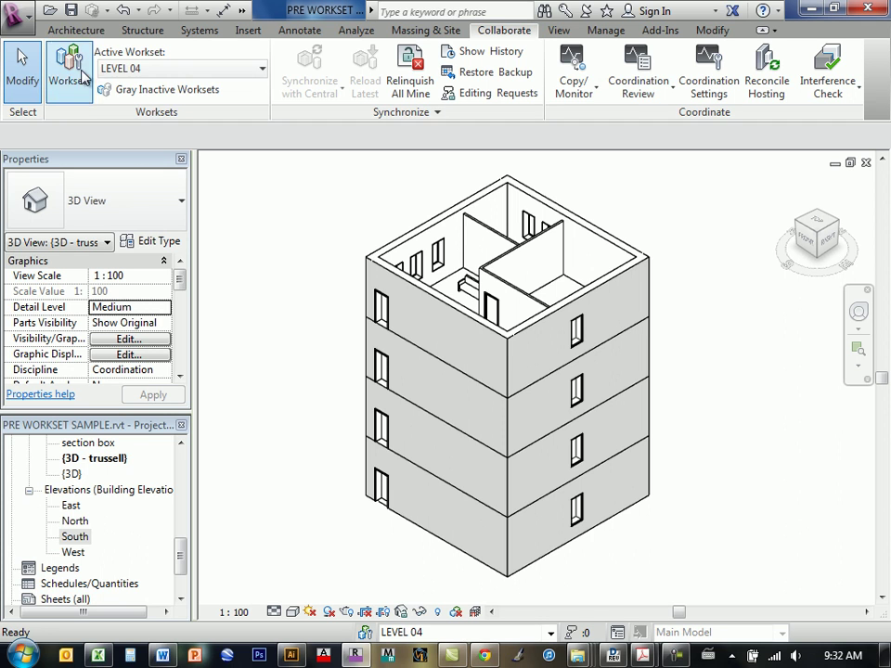
click(85, 32)
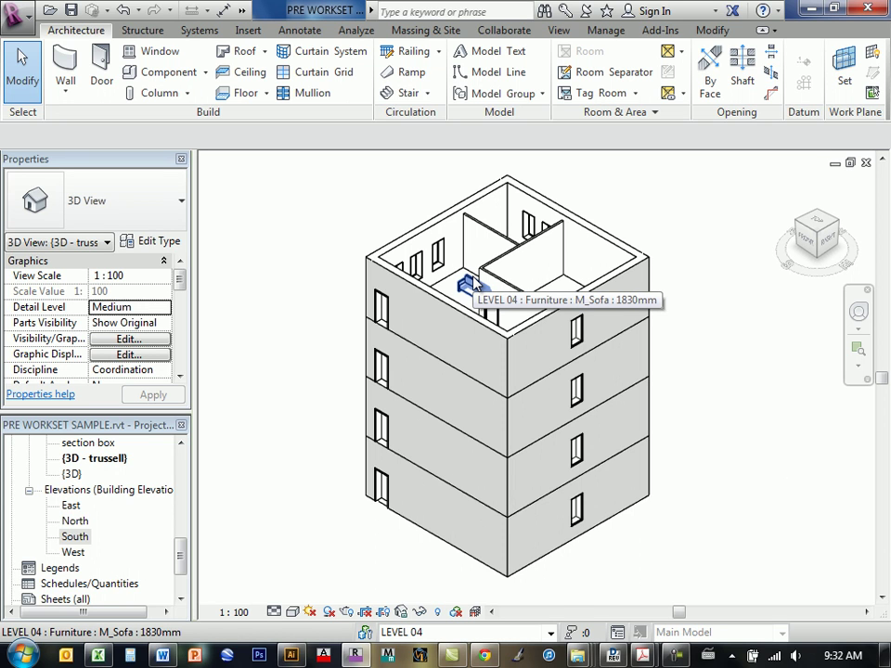
click(504, 30)
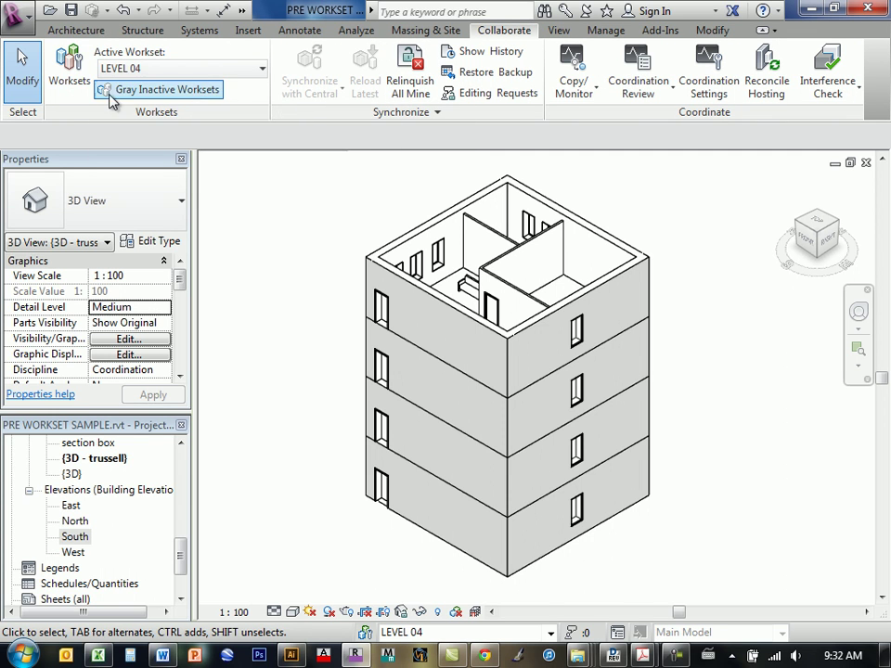
click(164, 93)
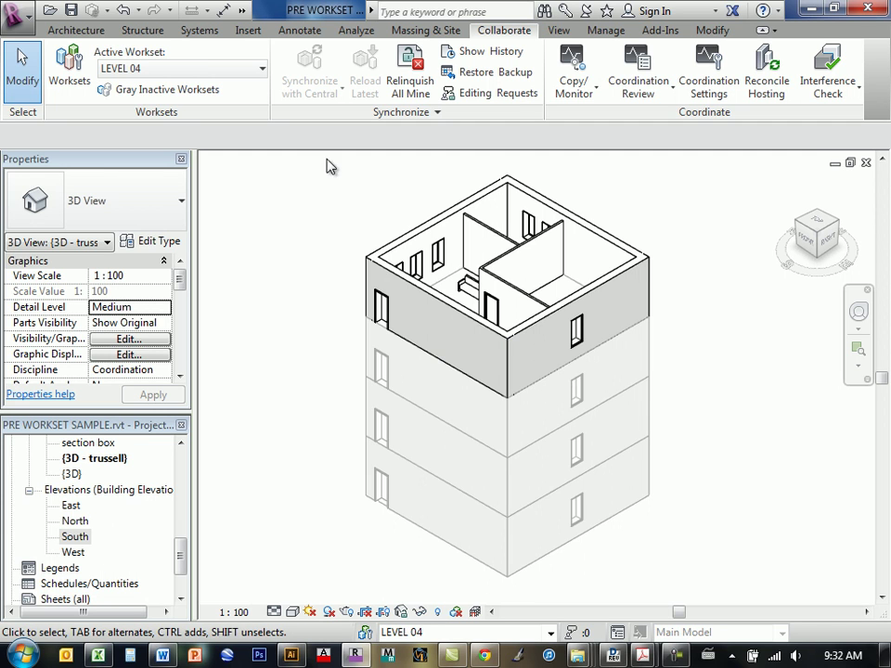
Cycle the active workset through LEVEL 01, LEVEL 02 and LEVEL 03 to check each storey, finishing with LEVEL 02 active.
click(145, 71)
click(149, 89)
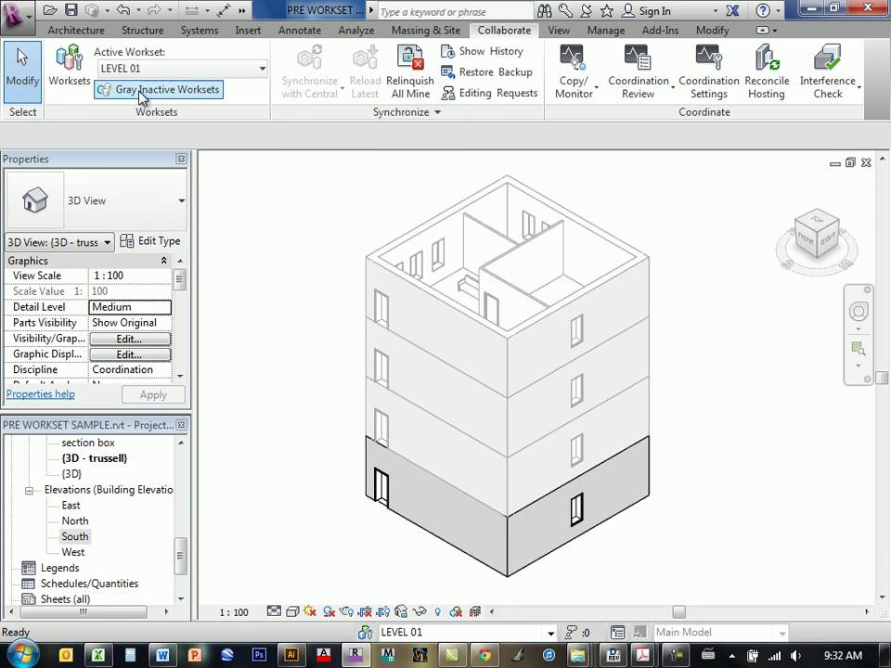
click(149, 69)
click(156, 84)
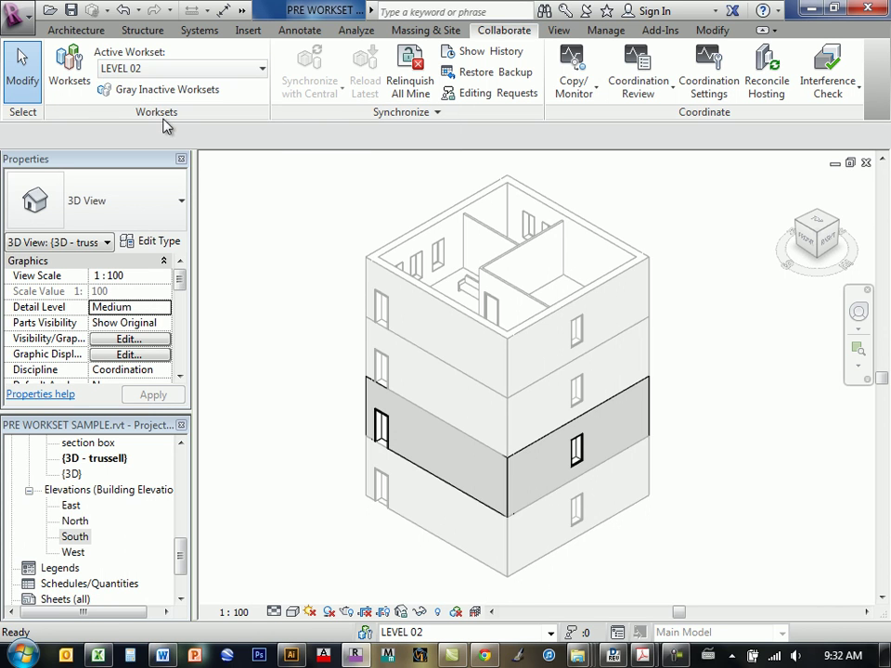
click(171, 70)
click(143, 124)
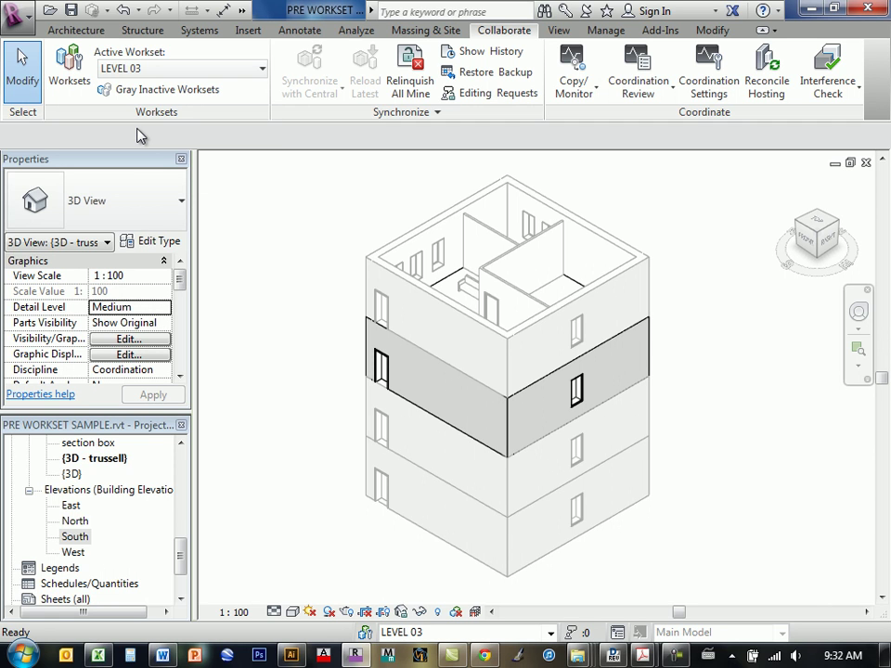
click(197, 70)
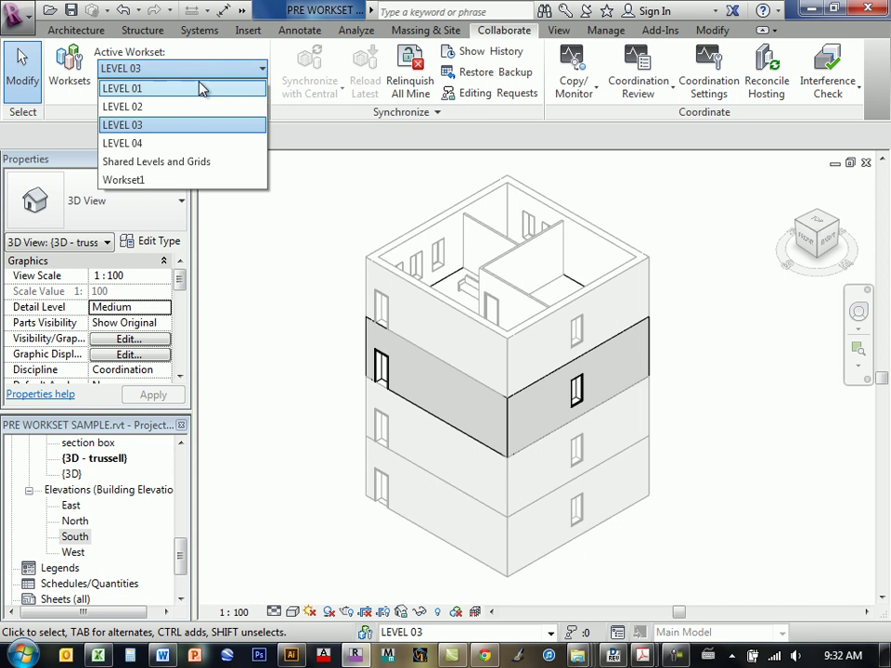
click(155, 108)
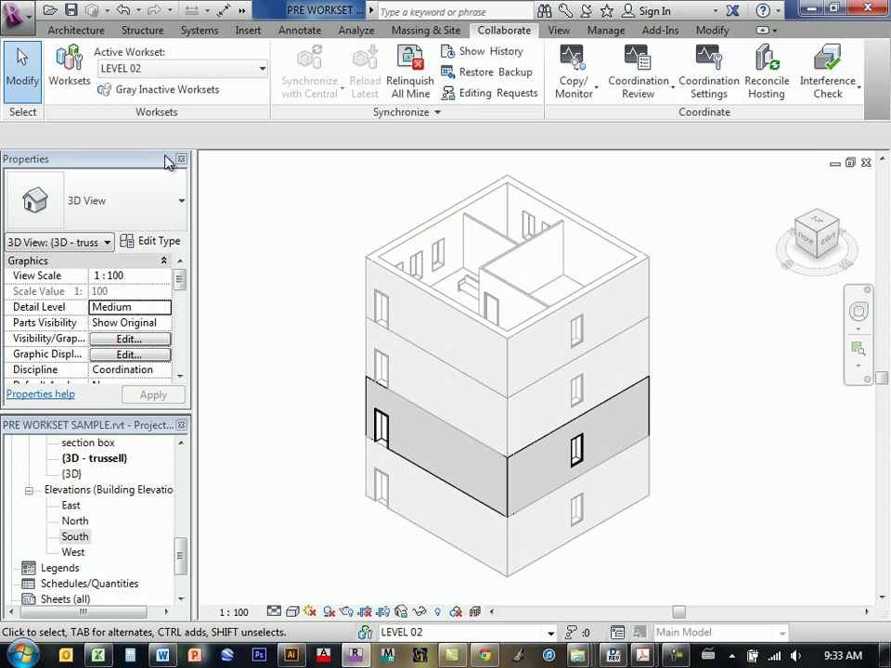
Start saving the project under a new name and widen the file list's Name column to show the full file names.
click(21, 30)
mouse_move(57, 214)
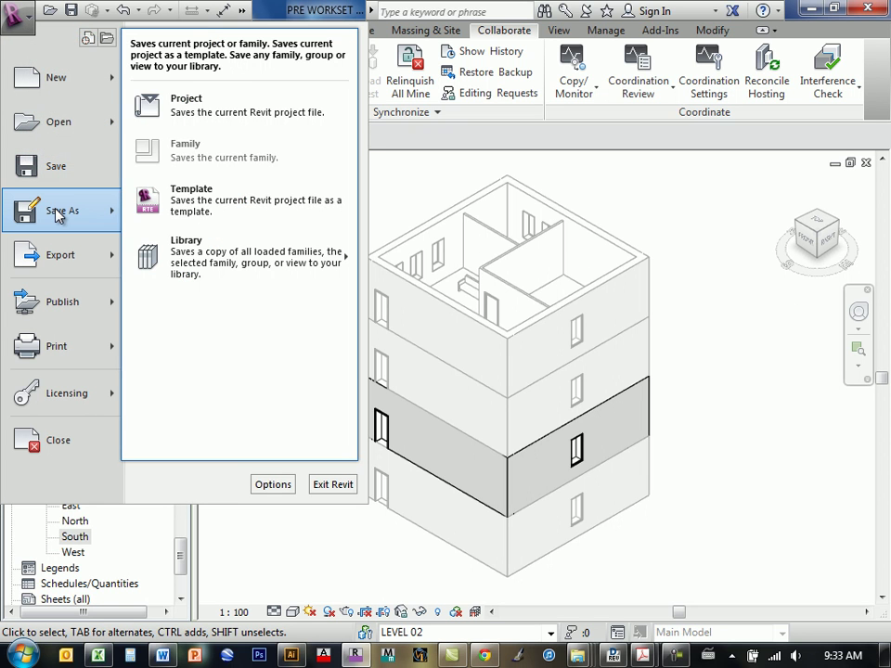
click(198, 110)
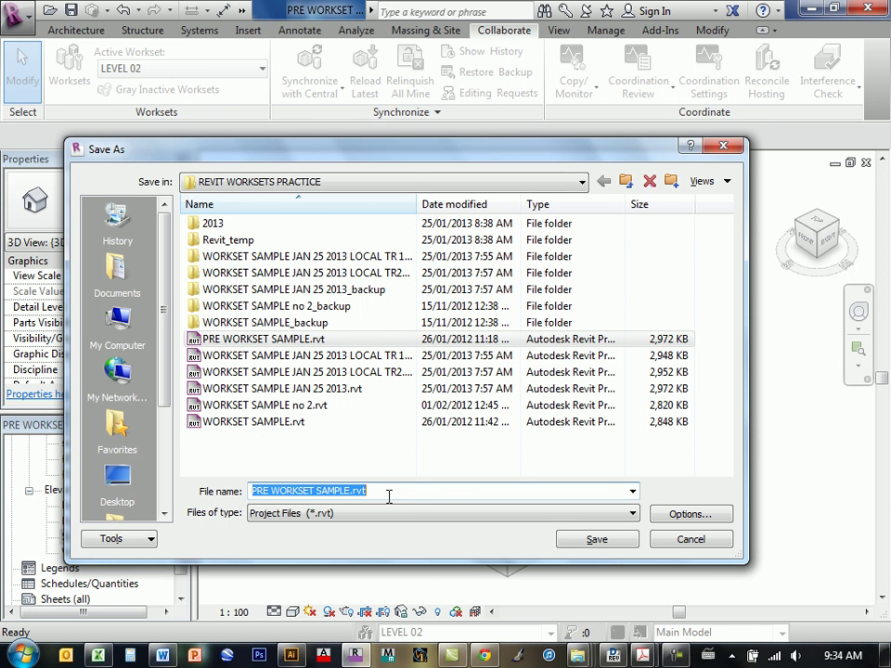
drag(417, 203, 464, 204)
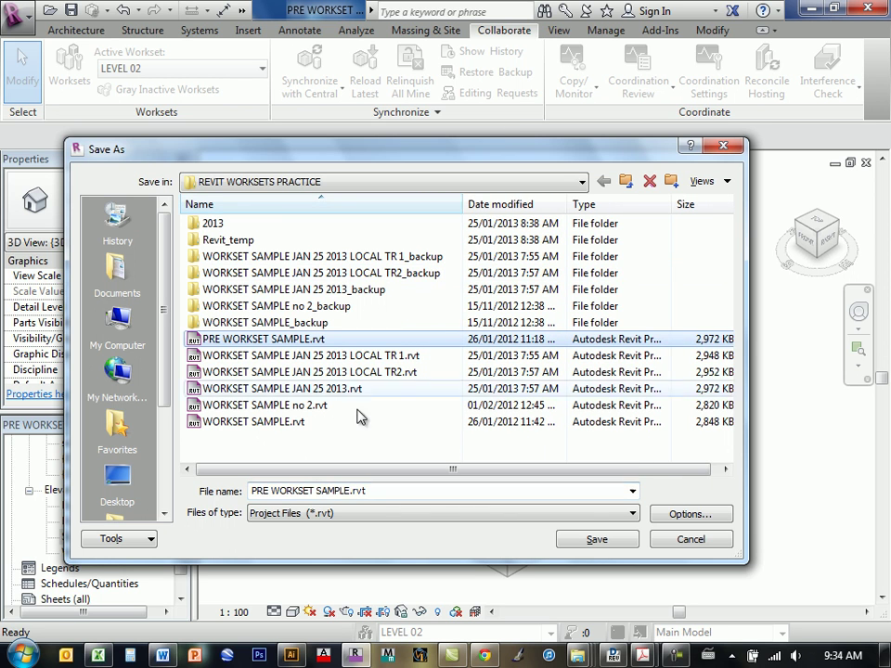
Name the project file WORKSET SAMPLE 9 34 and save it in the REVIT WORKSETS PRACTICE folder.
click(349, 493)
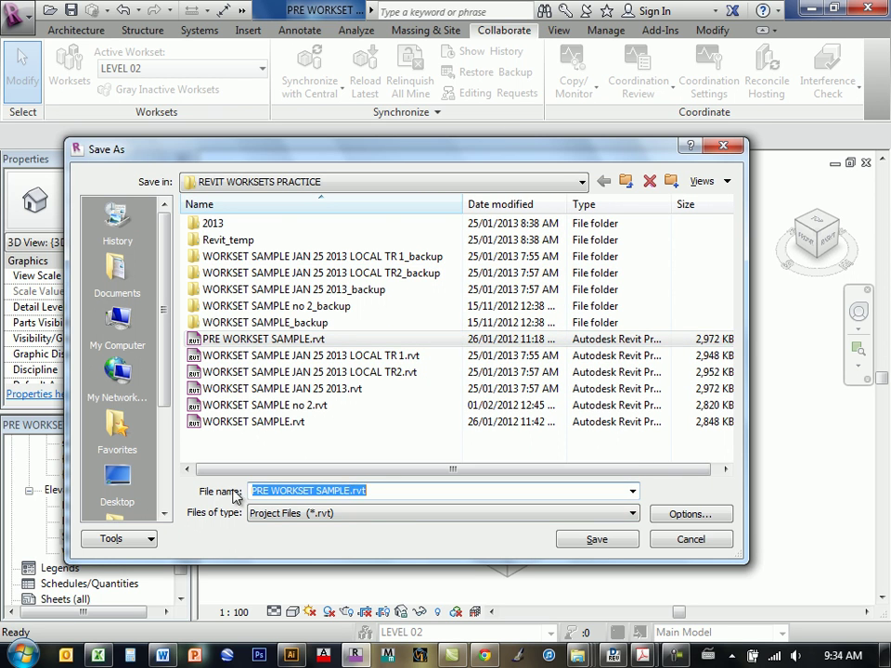
drag(274, 493, 232, 501)
key(BackSpace)
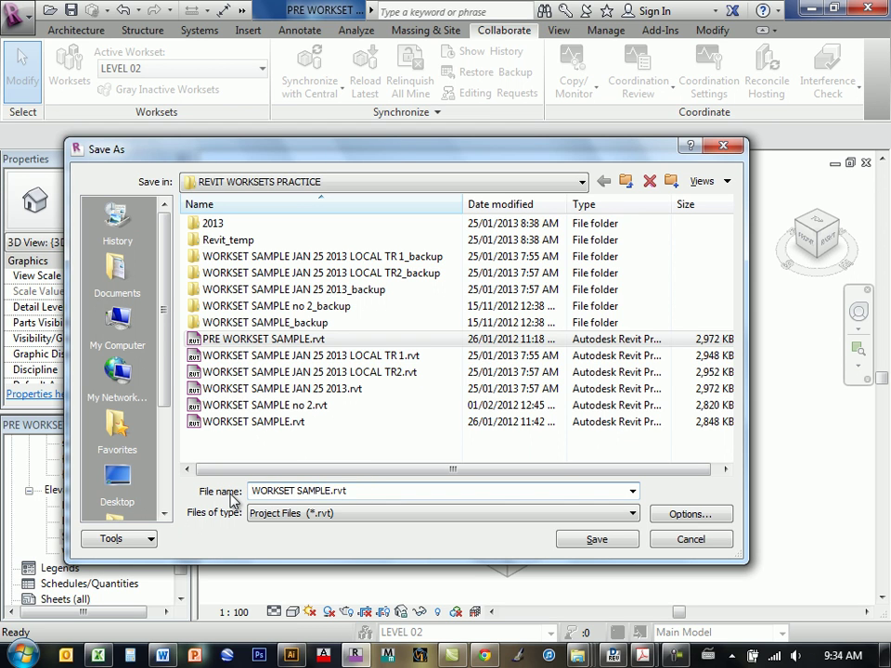
click(332, 491)
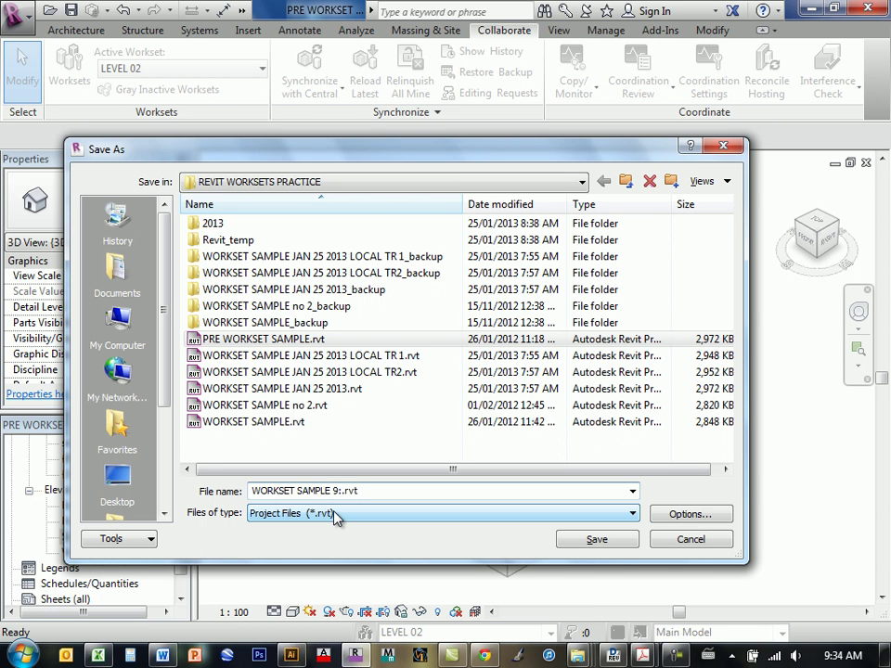
text(9:34)
key(BackSpace)
key(BackSpace)
key(BackSpace)
text(34)
click(593, 540)
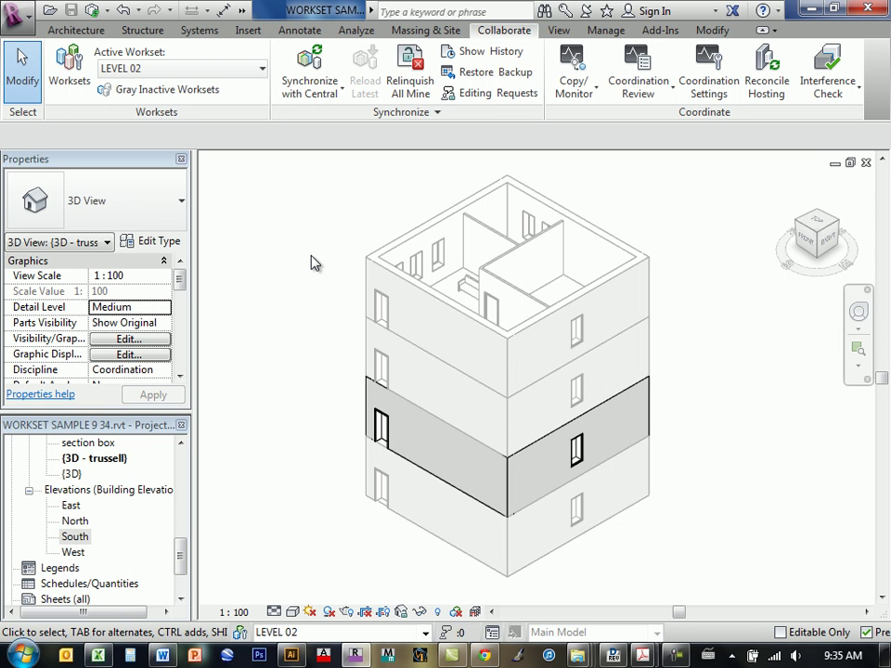
click(17, 19)
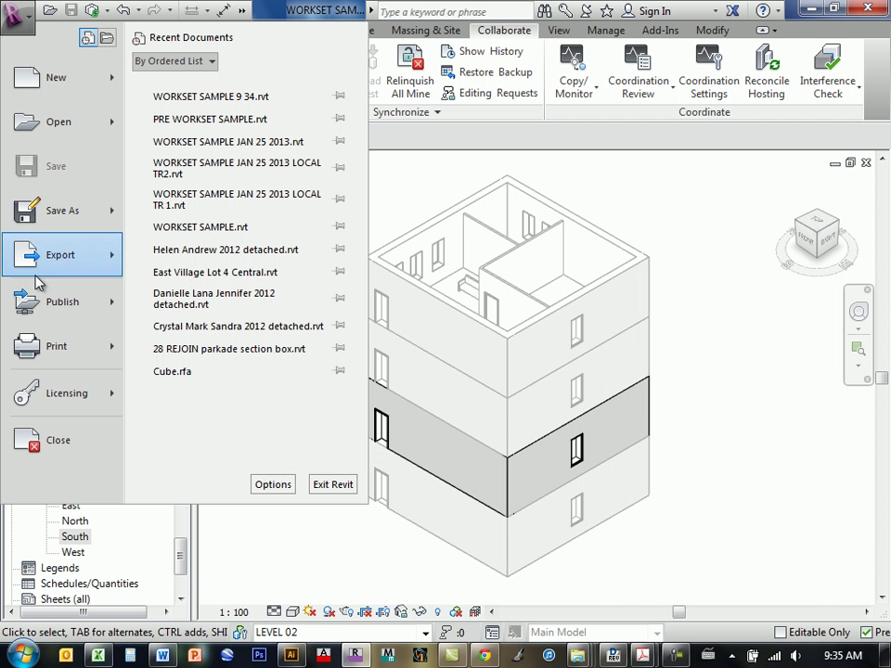
click(269, 484)
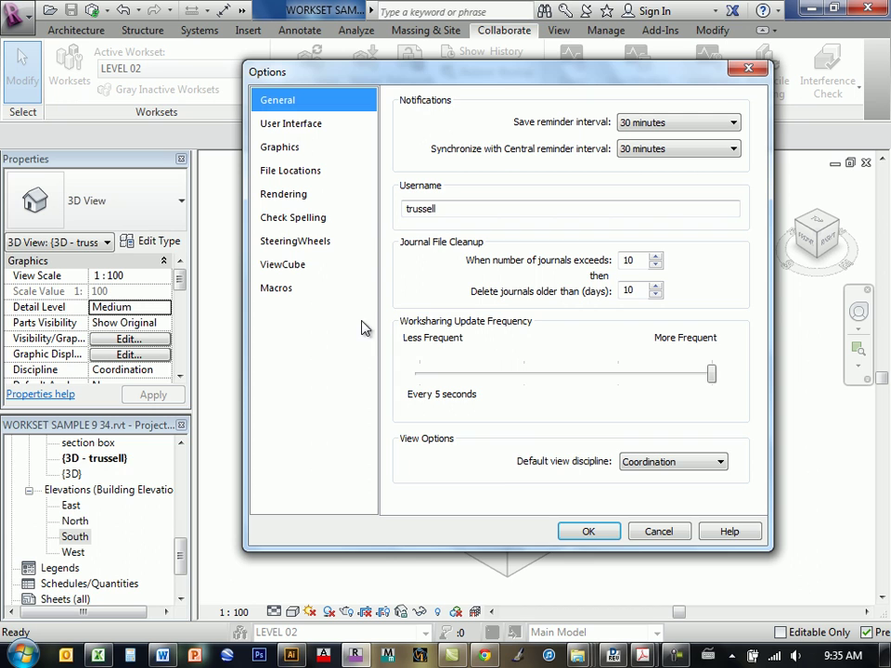
double_click(451, 209)
text(TR1)
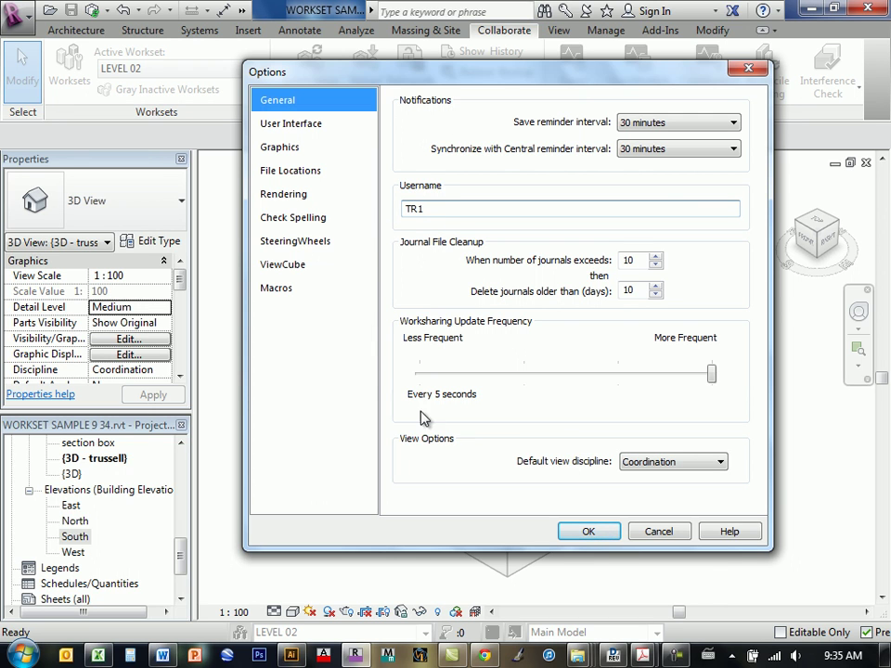
click(659, 532)
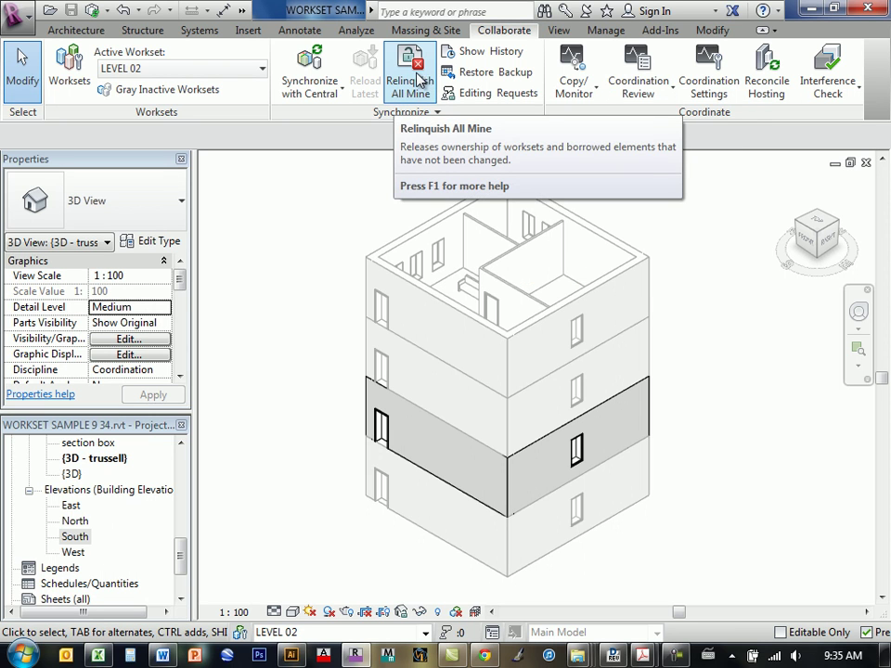
Relinquish ownership of all worksets and borrowed elements, and close all views of the project.
click(415, 84)
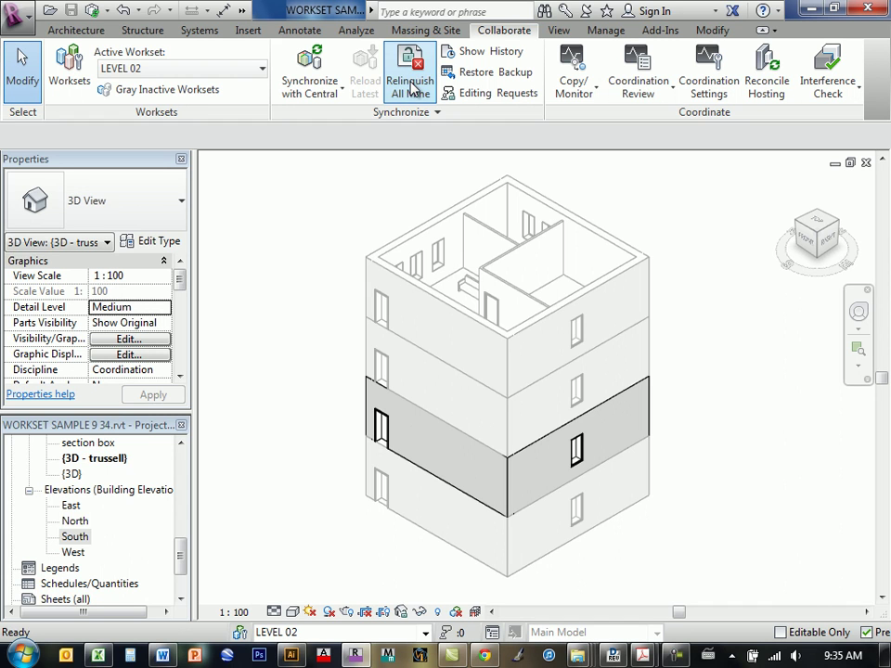
click(866, 163)
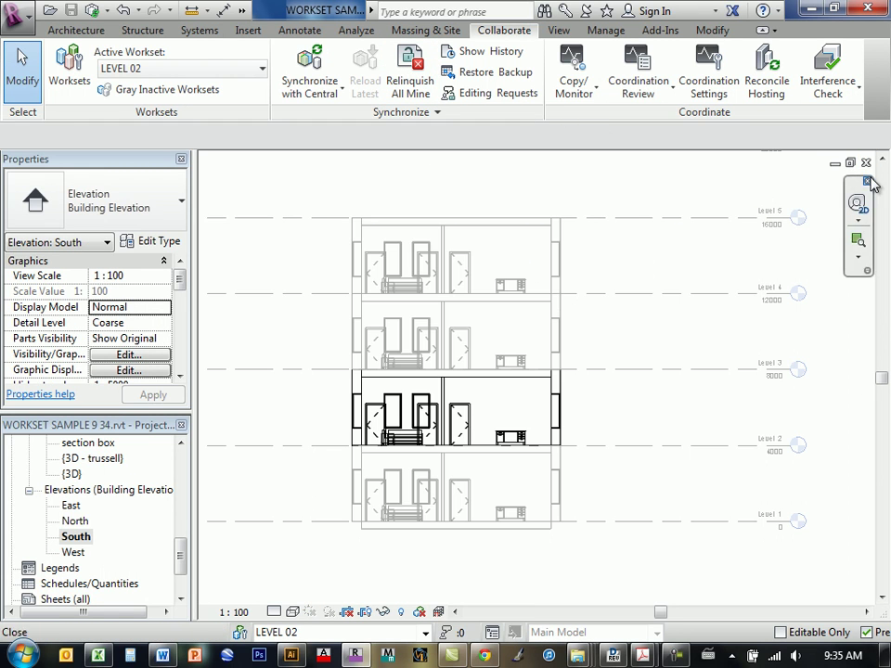
click(866, 164)
click(866, 163)
click(866, 164)
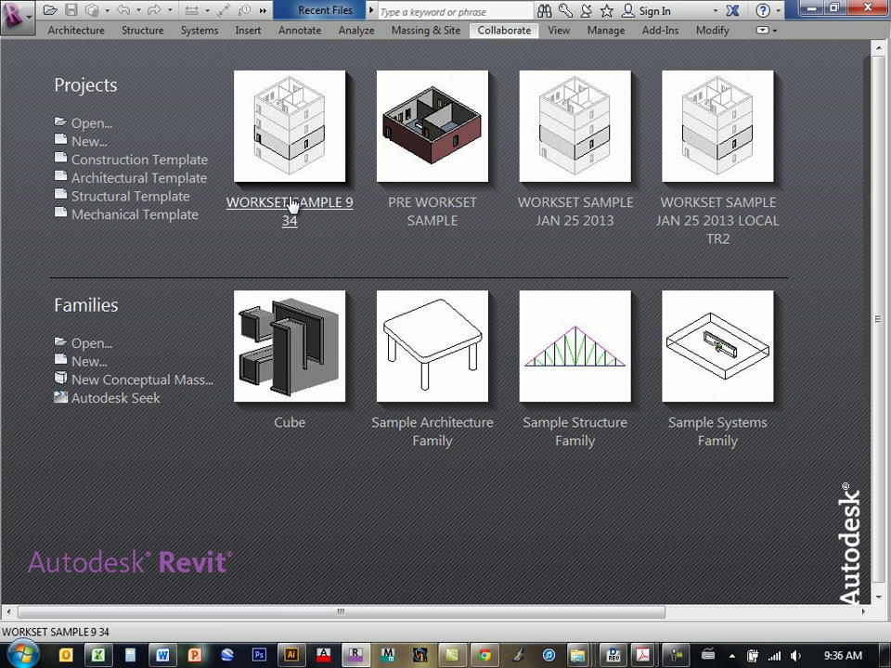
Set the Revit username to TR1 in the general options.
click(13, 18)
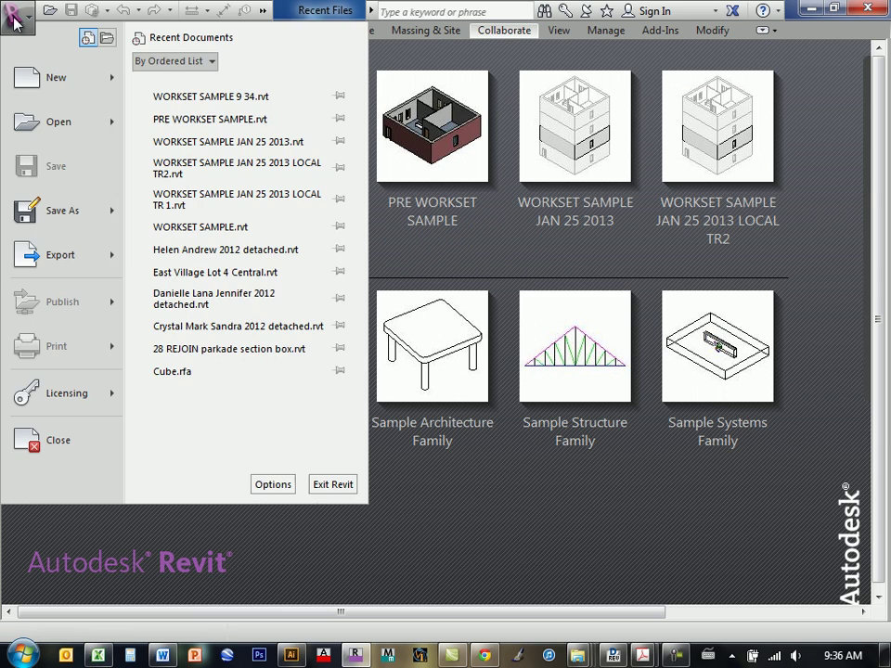
click(275, 481)
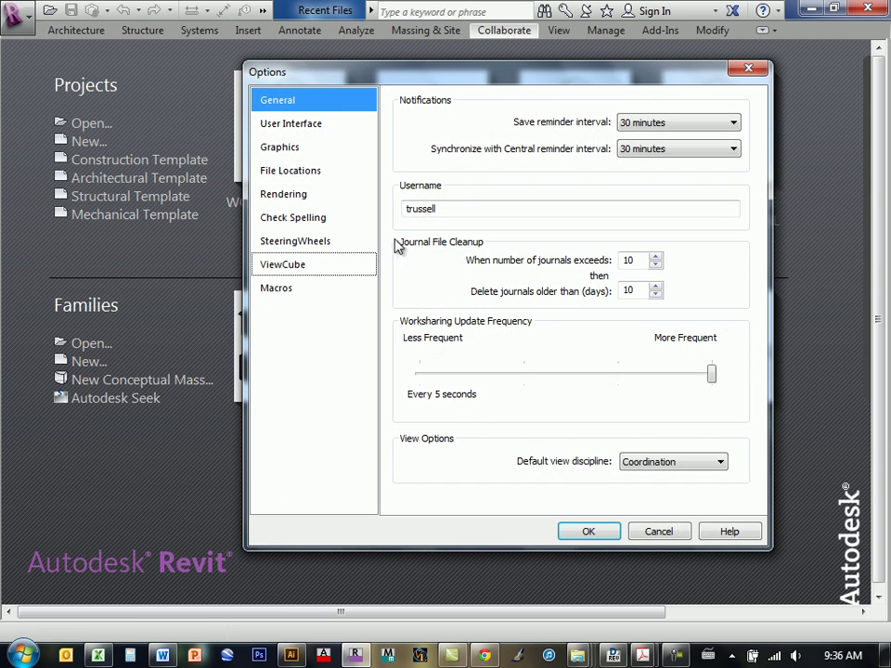
drag(449, 209, 390, 223)
text(TER)
key(BackSpace)
key(BackSpace)
text(R)
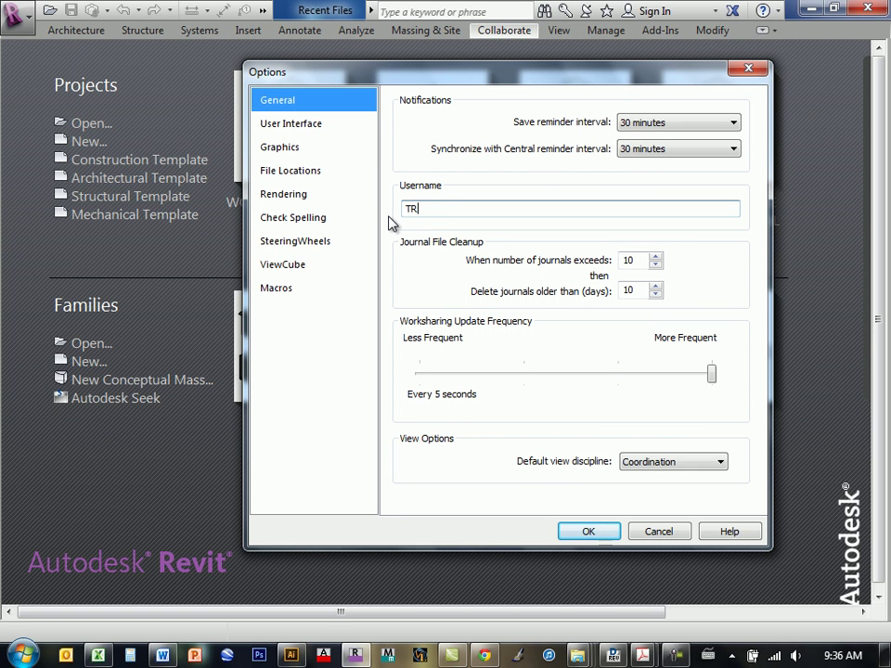
text(1)
click(585, 531)
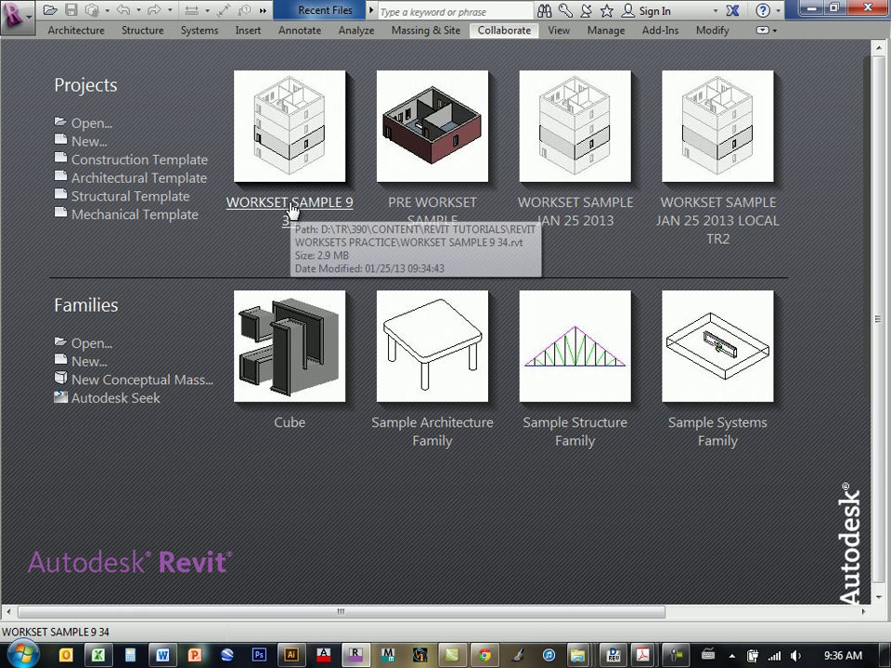
Open the recent project WORKSET SAMPLE 9 34 and make the LEVEL 01 workset editable.
click(283, 203)
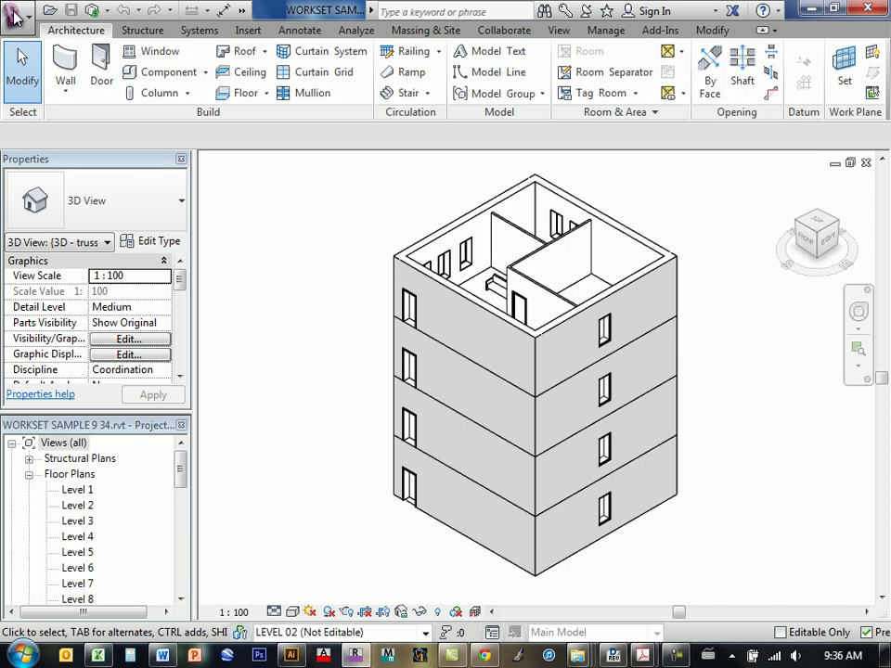
click(504, 31)
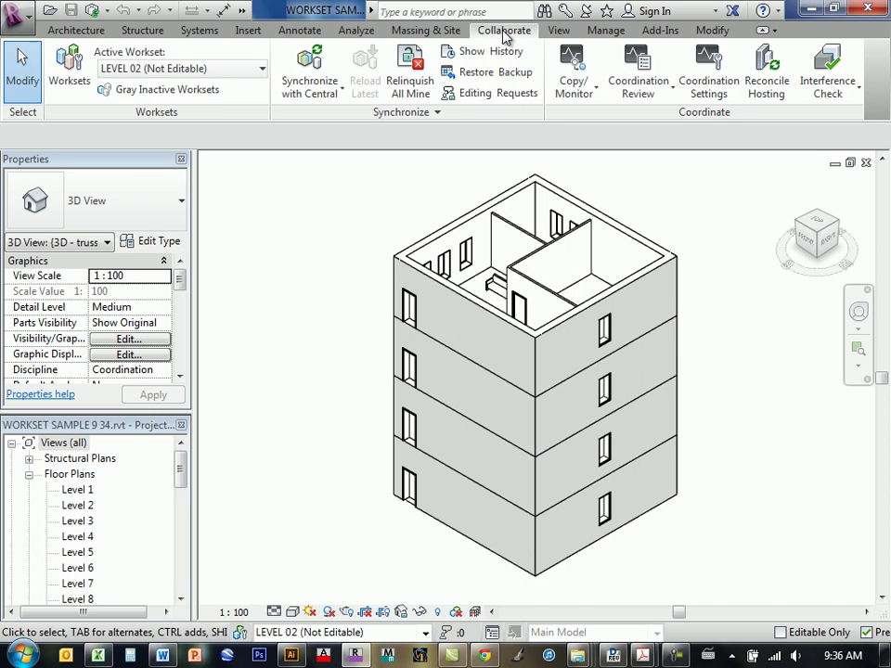
click(67, 81)
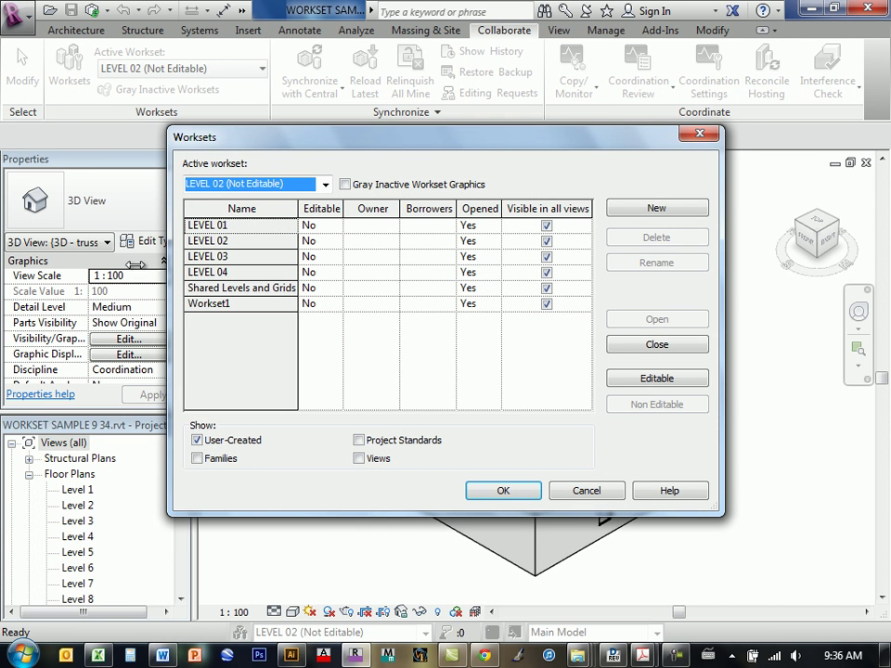
drag(417, 150, 390, 154)
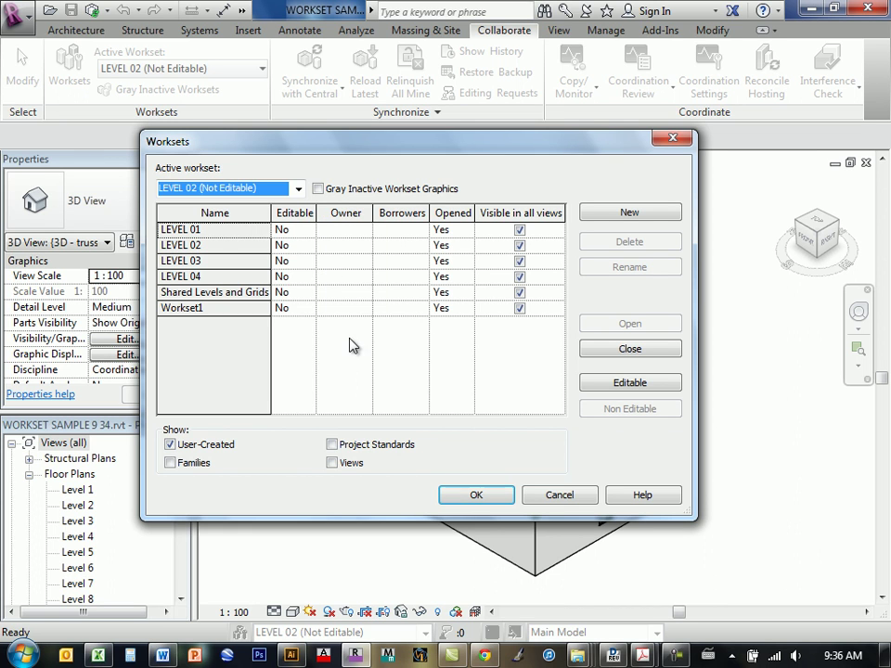
click(309, 231)
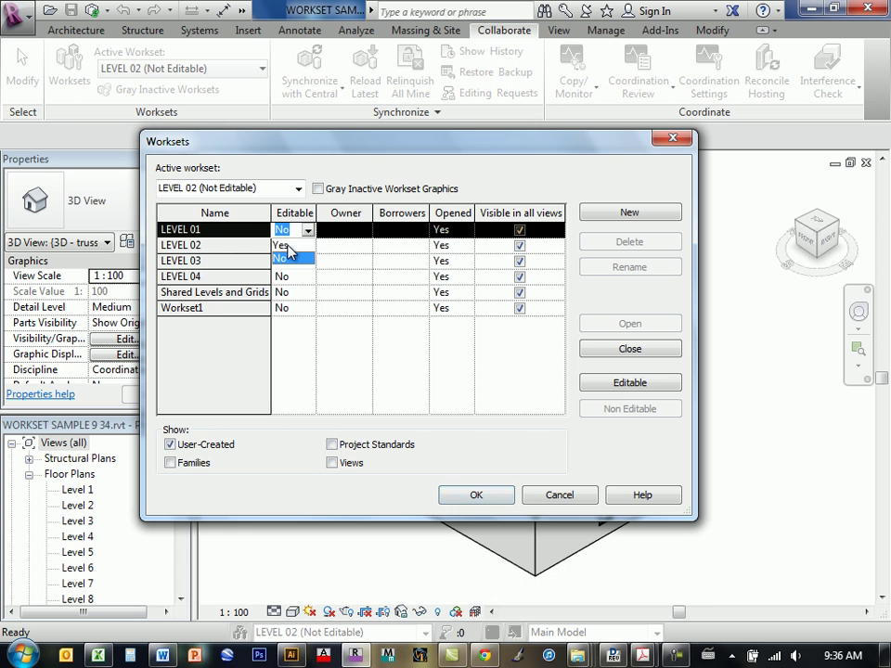
click(287, 248)
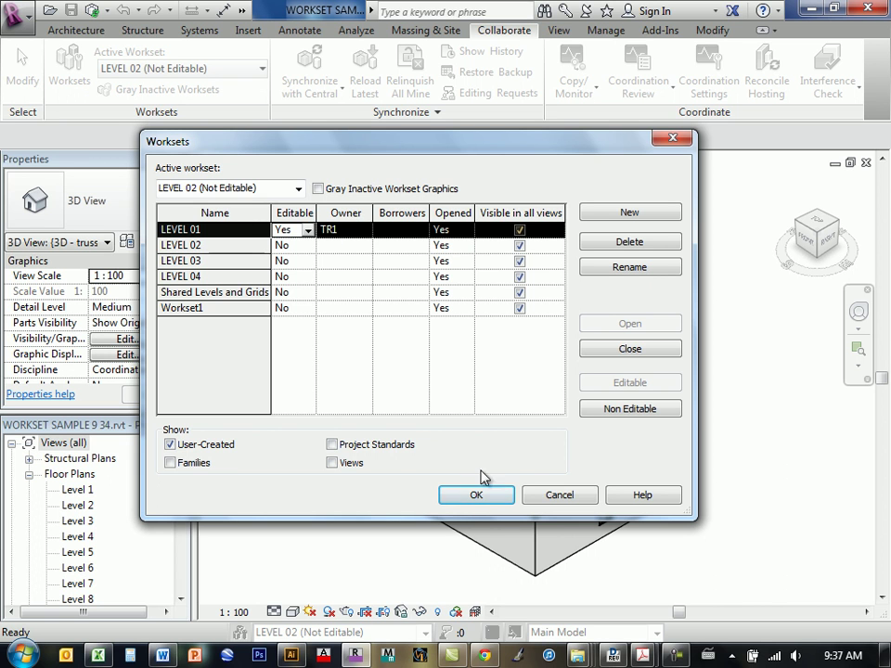
click(473, 496)
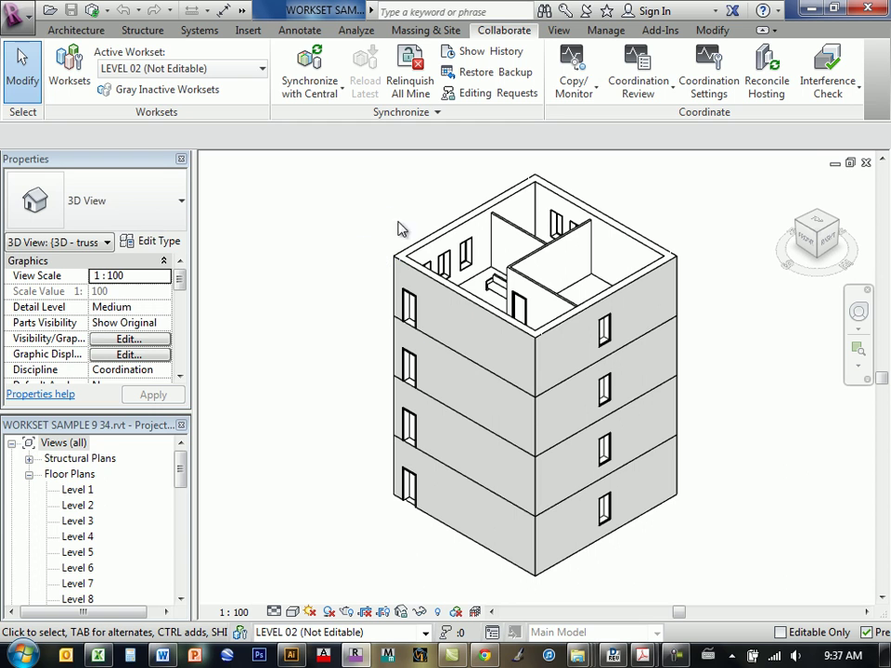
Save the project as WORKSET SAMPLE 9 34 TR1 in the same folder and close it, keeping ownership of elements and worksets.
click(17, 16)
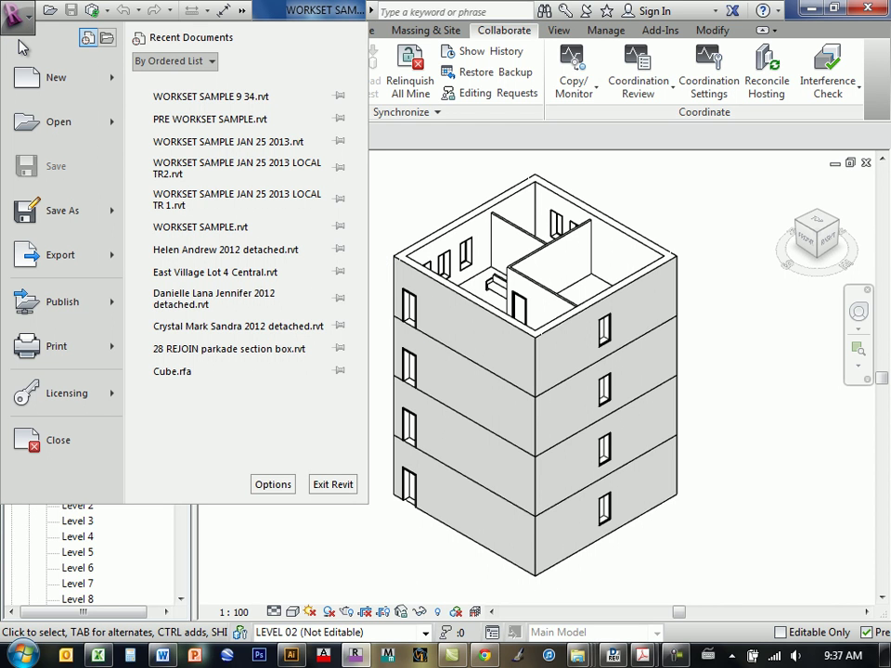
mouse_move(56, 226)
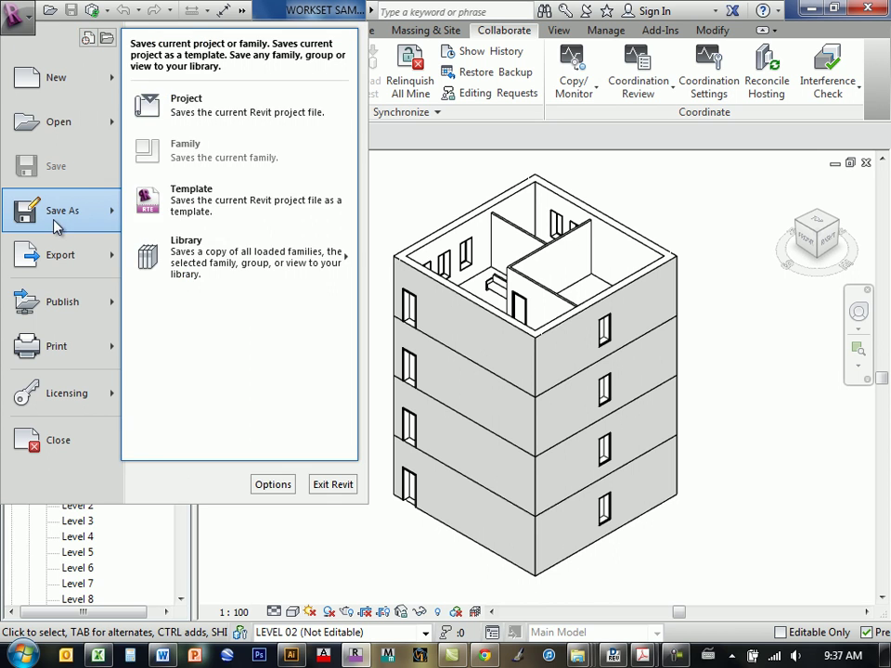
click(185, 104)
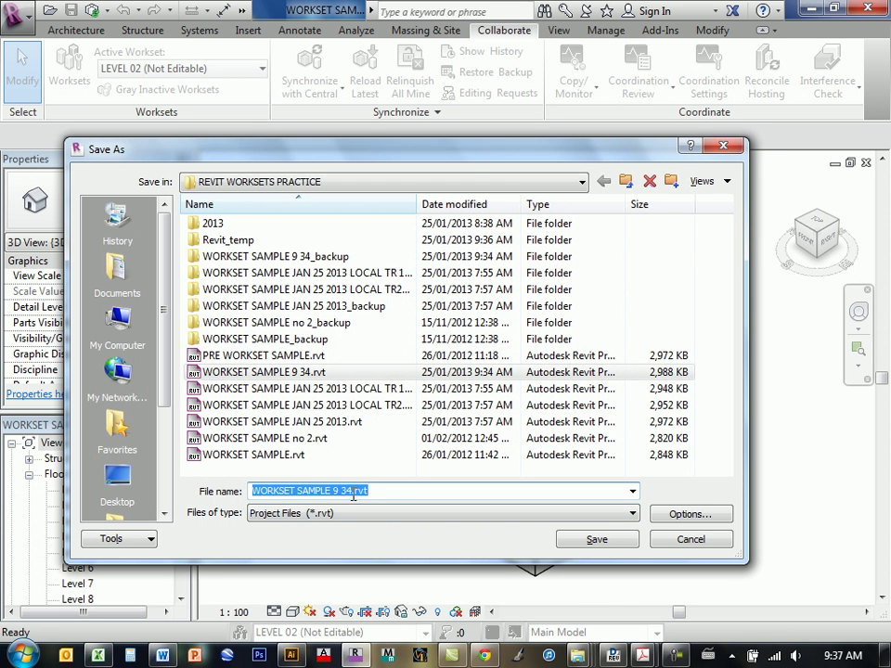
click(354, 495)
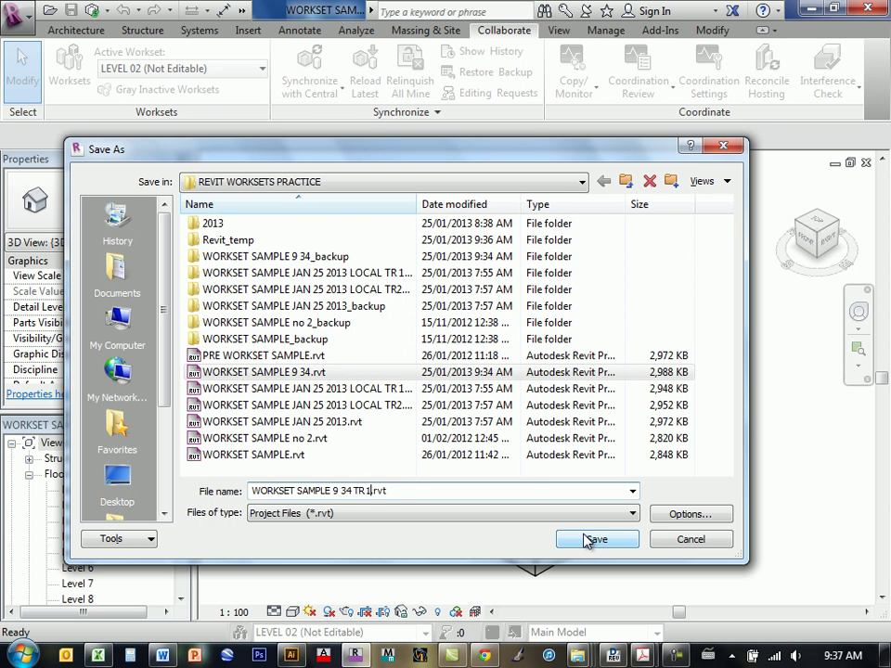
click(584, 542)
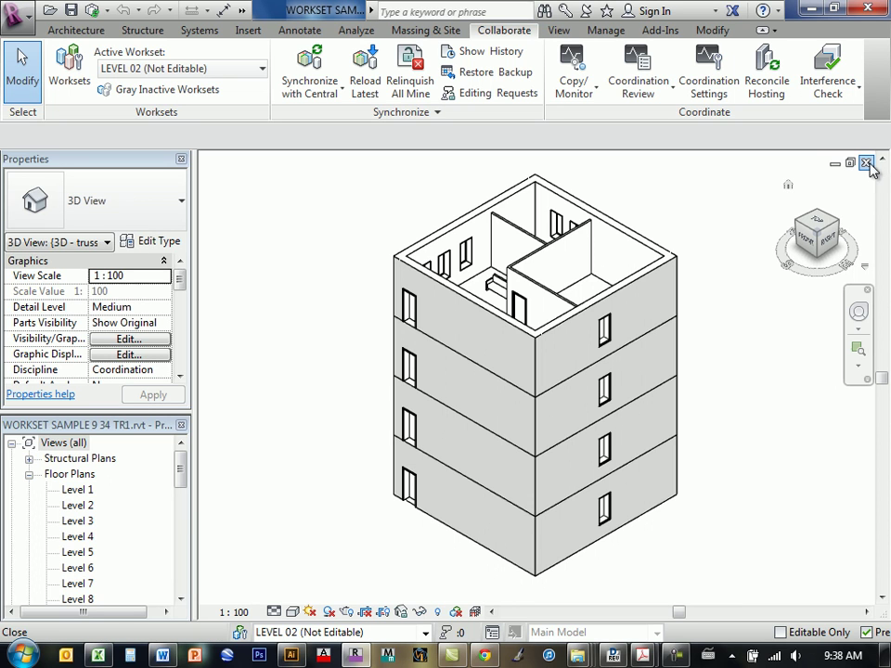
click(866, 165)
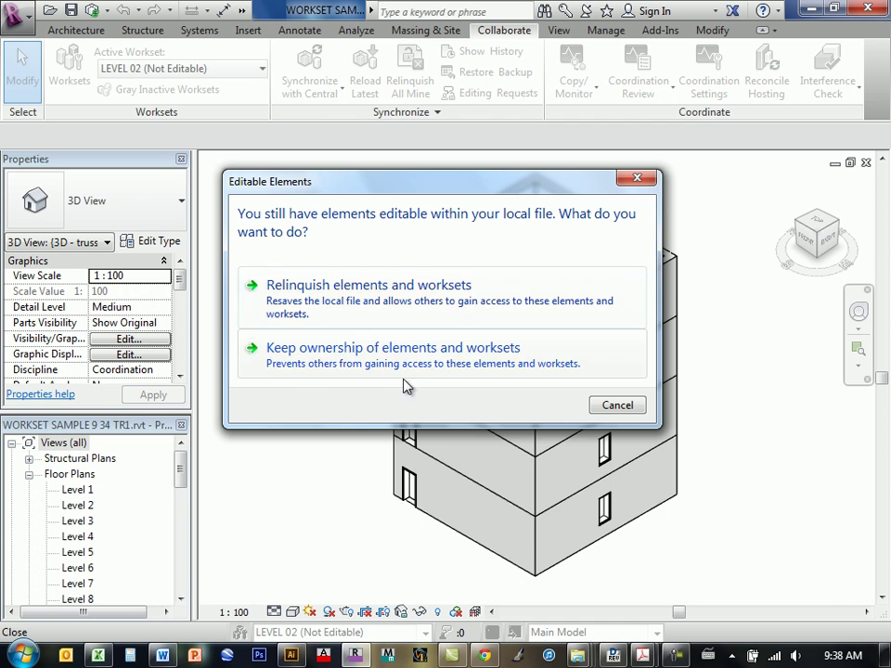
click(324, 358)
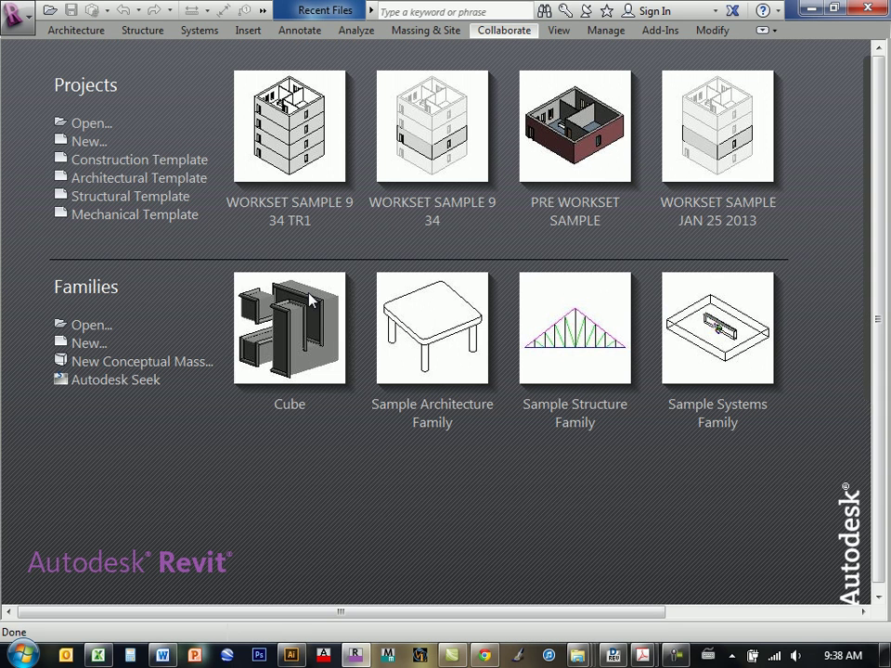
Change the Revit username to TR2 in the general options.
click(14, 13)
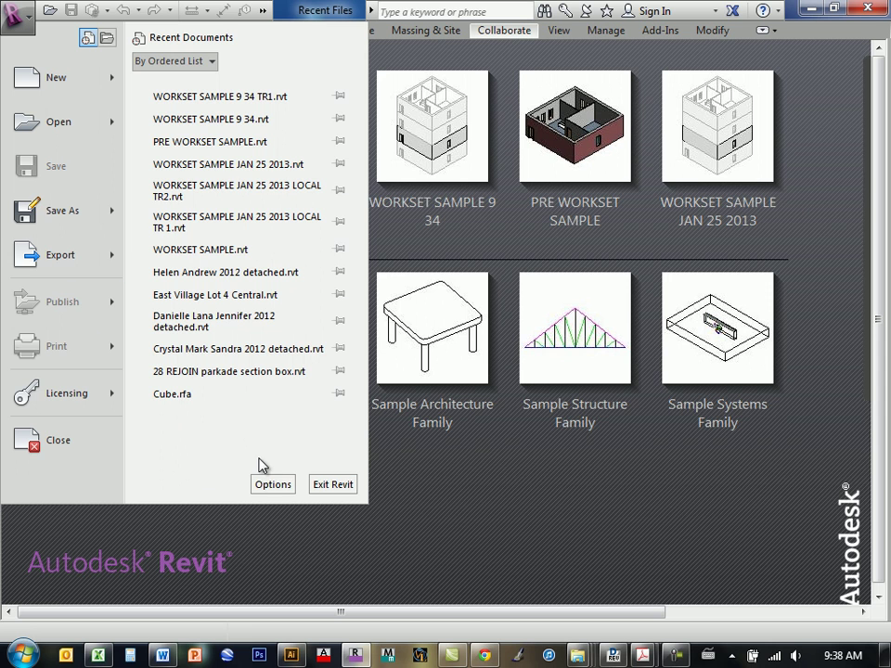
click(273, 484)
click(440, 211)
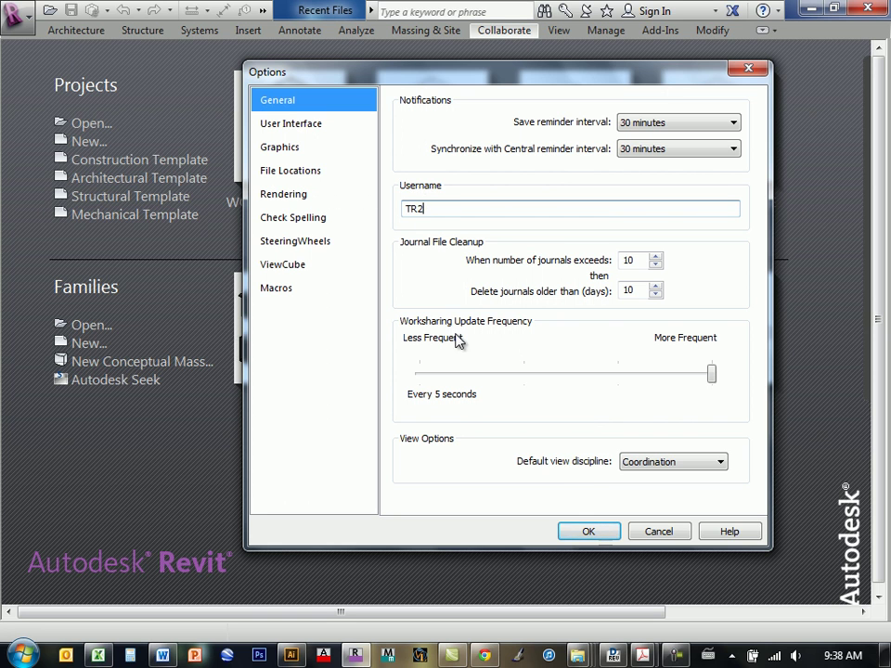
click(588, 531)
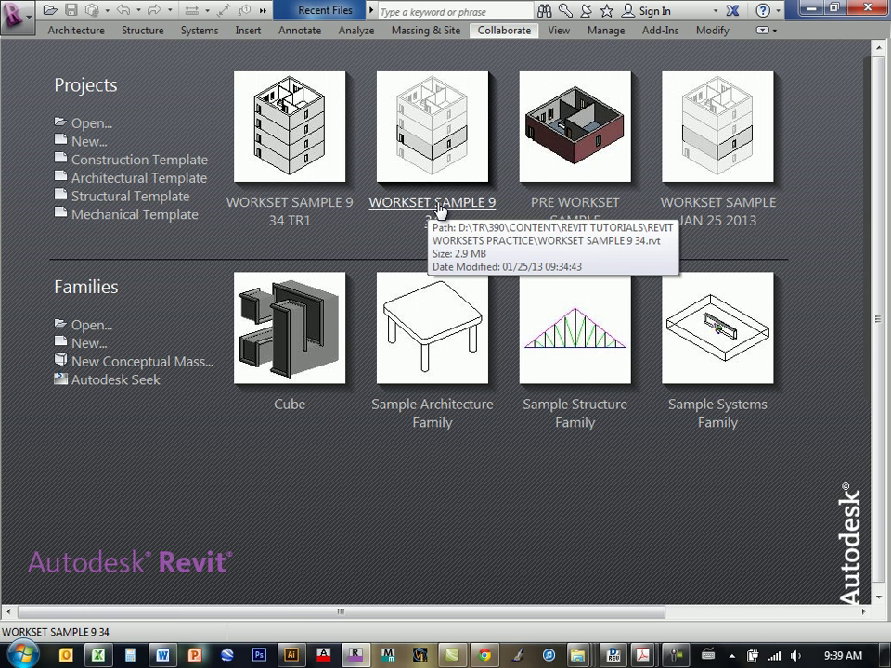
Reopen the central project WORKSET SAMPLE 9 34 and try to make the LEVEL 01 workset editable.
click(432, 205)
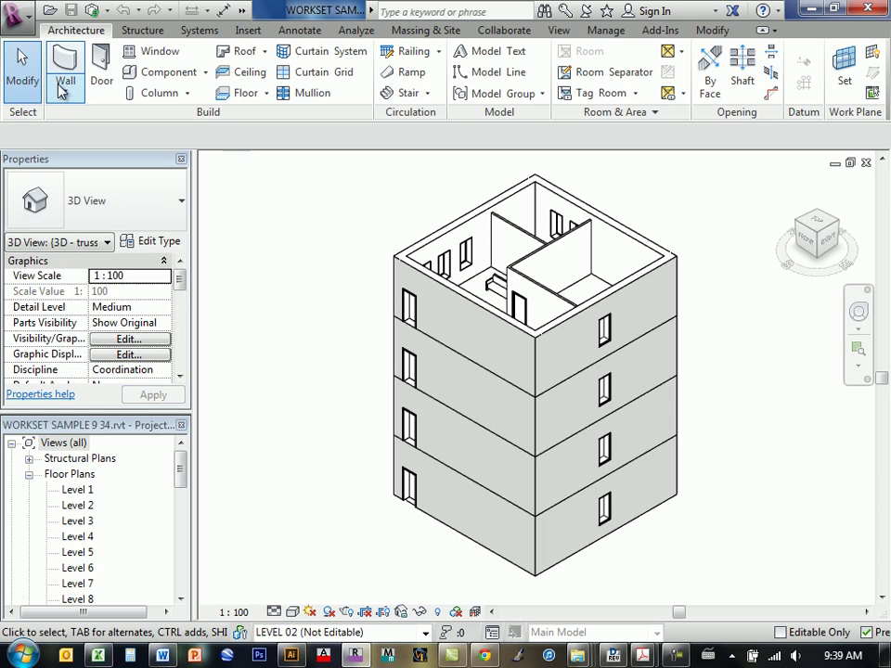
click(502, 30)
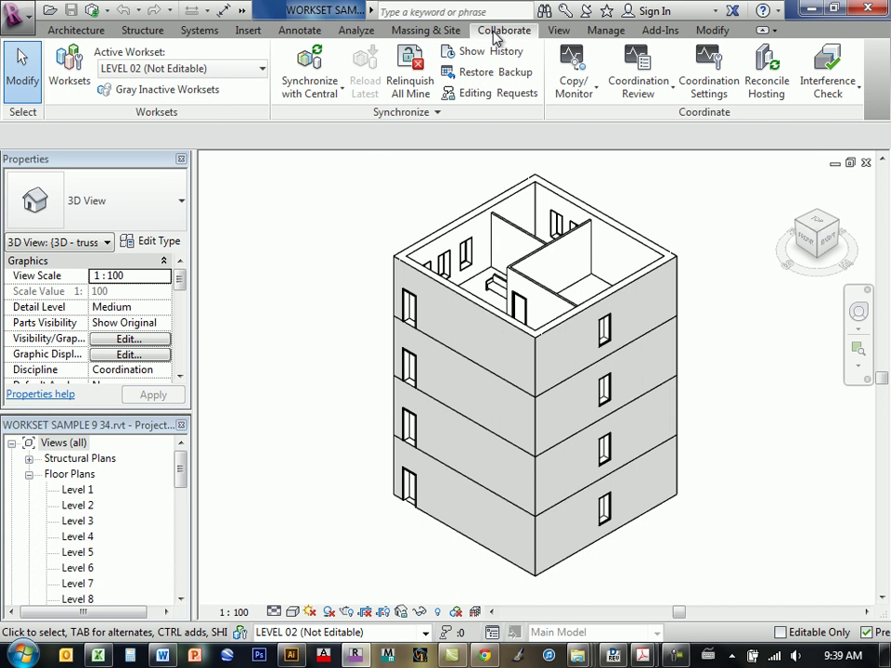
click(70, 74)
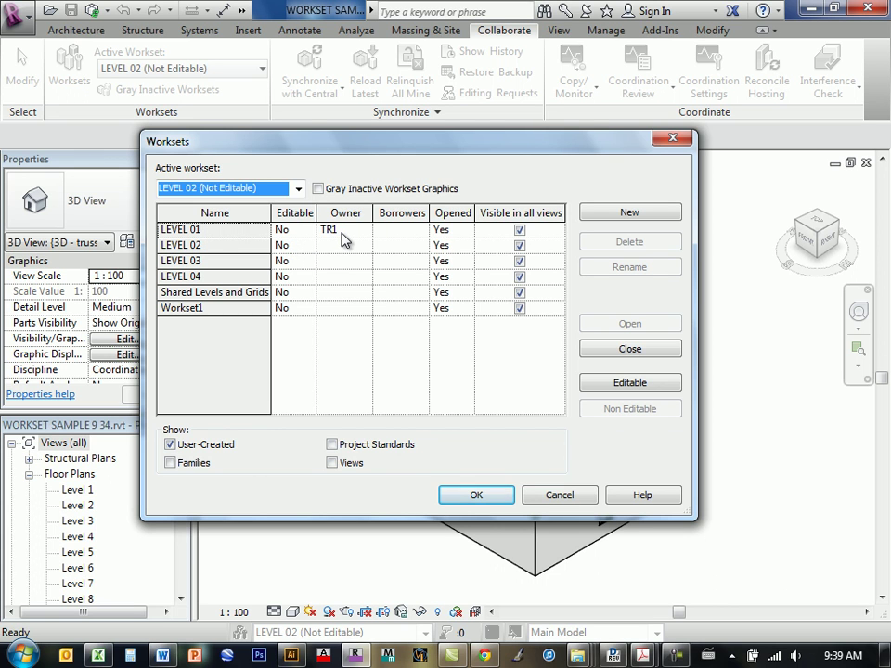
click(288, 237)
click(309, 233)
click(292, 246)
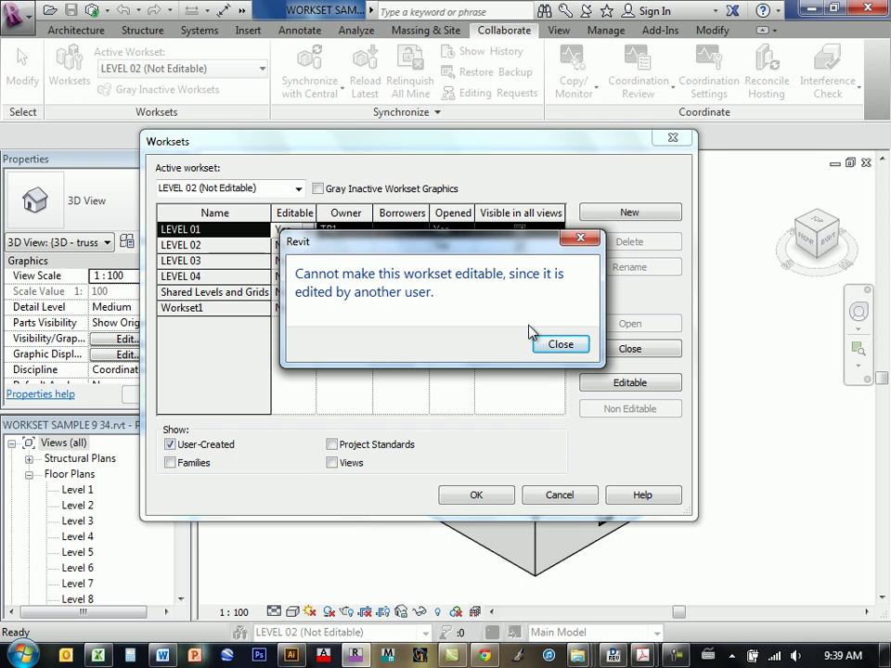
click(560, 343)
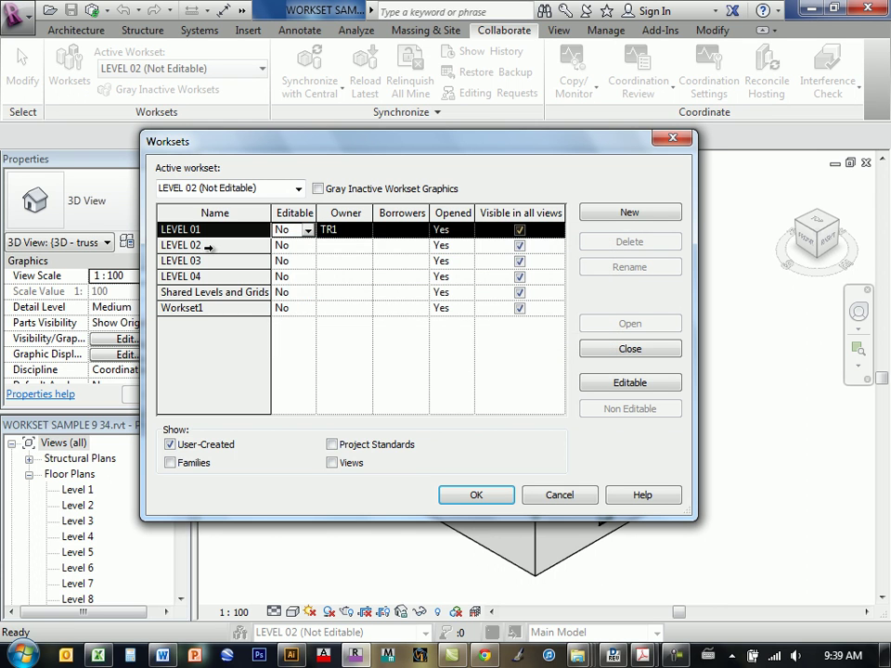
Make the LEVEL 02 workset editable and gray out the inactive worksets in the 3D view.
click(304, 246)
click(308, 245)
click(290, 262)
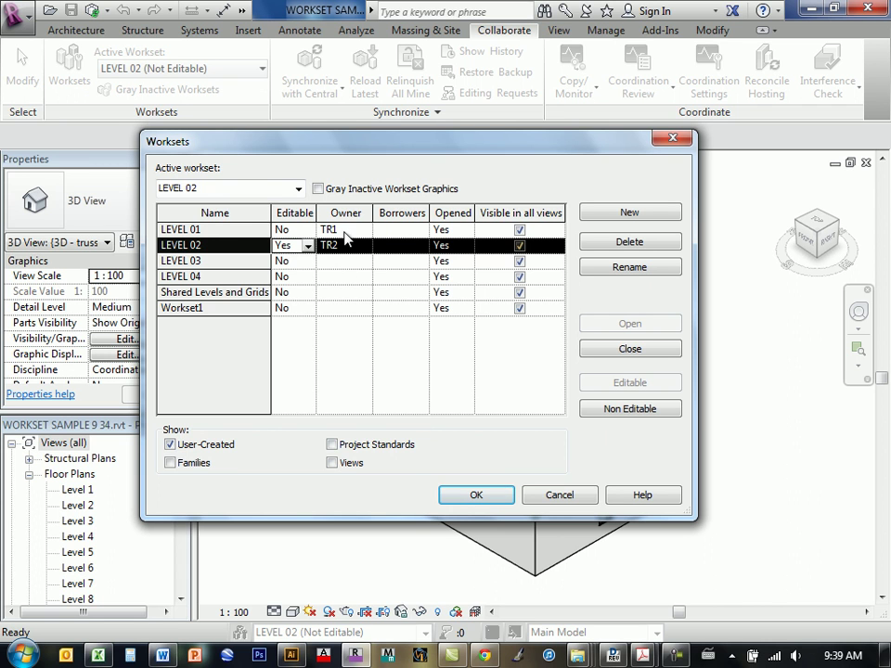
click(478, 496)
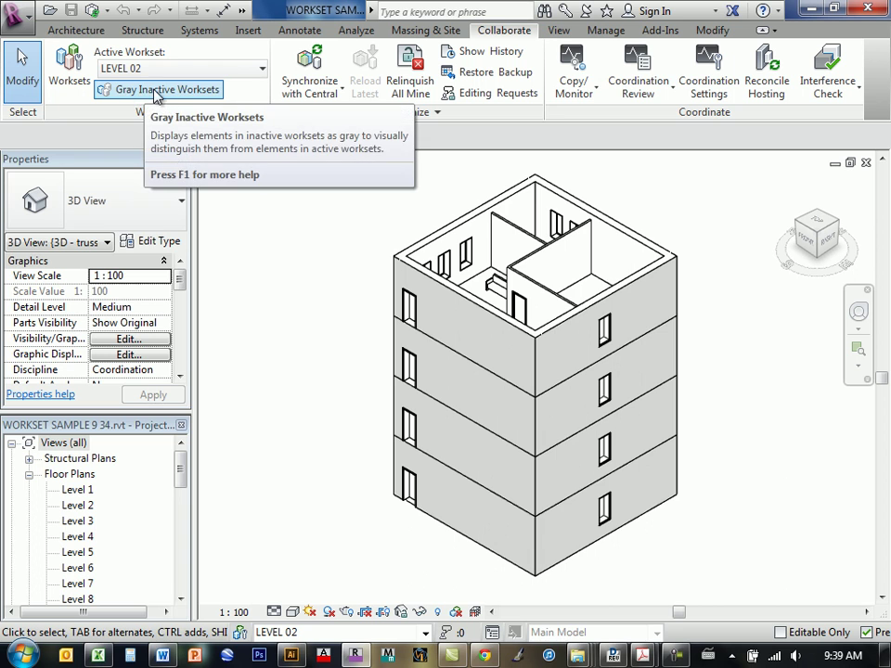
click(158, 90)
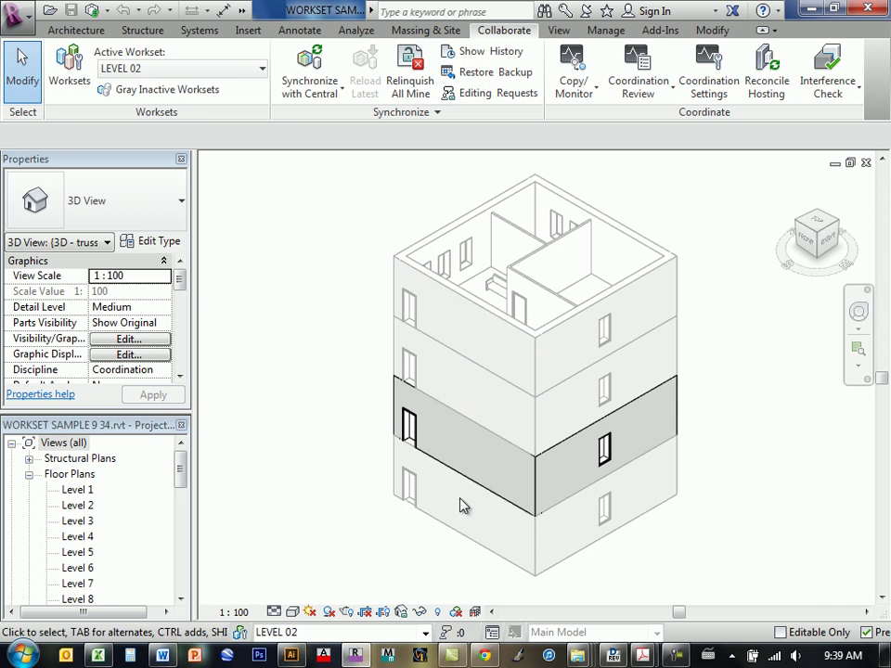
Try to delete the Level 1 single-flush door that belongs to the LEVEL 01 workset in the 3D view.
middle_drag(427, 543, 433, 481)
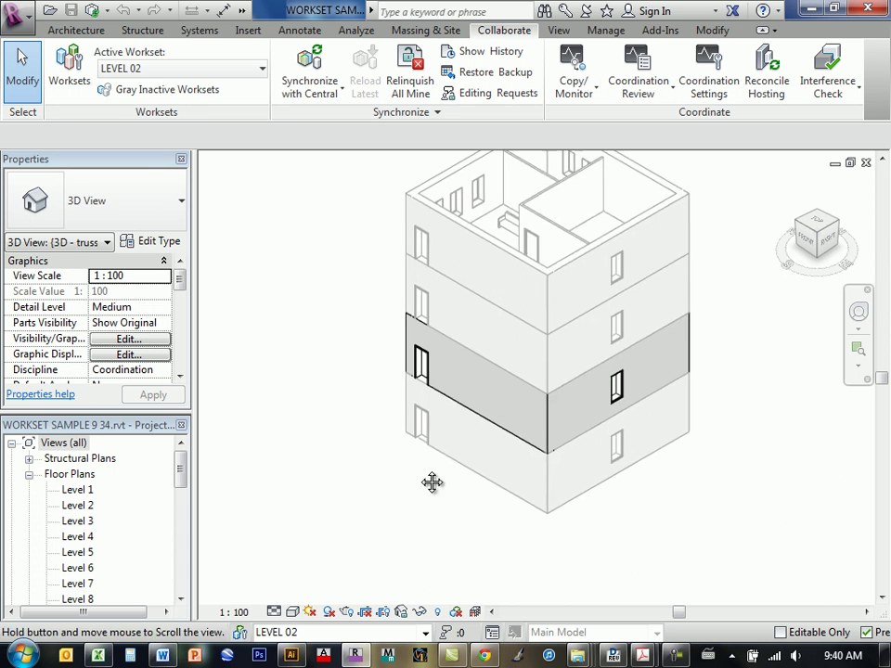
click(423, 422)
scroll(424, 419, up, 6)
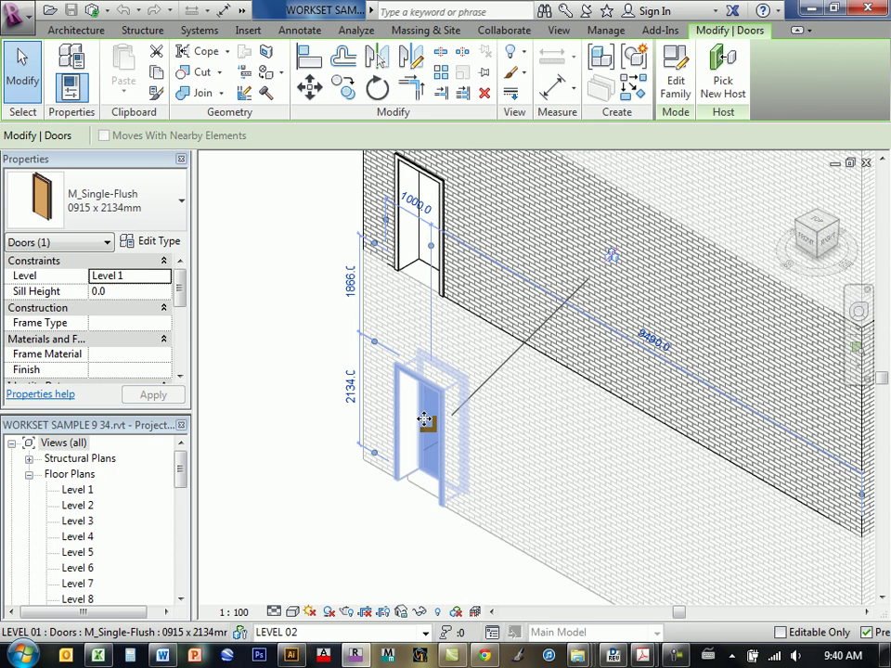
key(Delete)
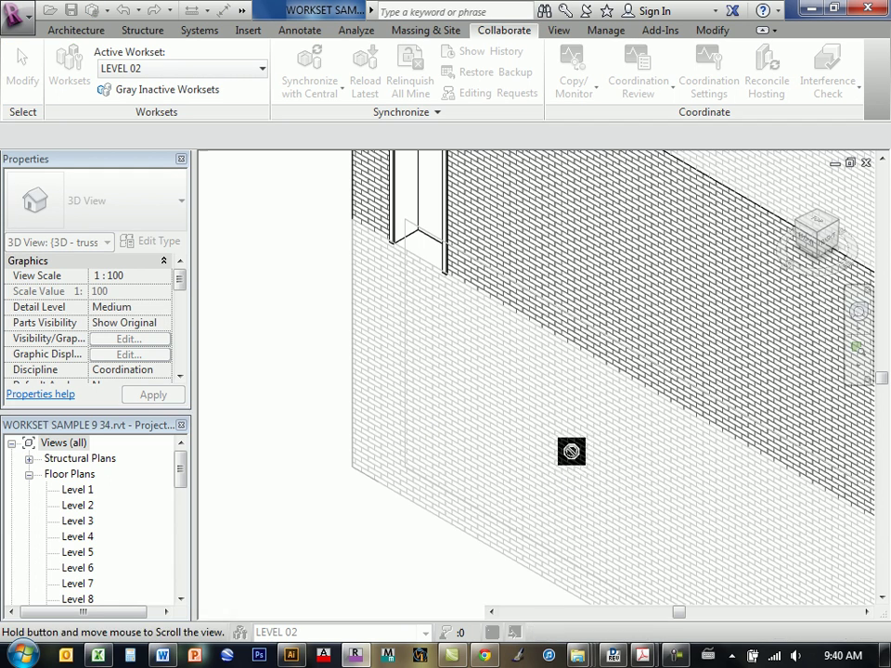
scroll(501, 406, down, 6)
middle_drag(439, 410, 427, 446)
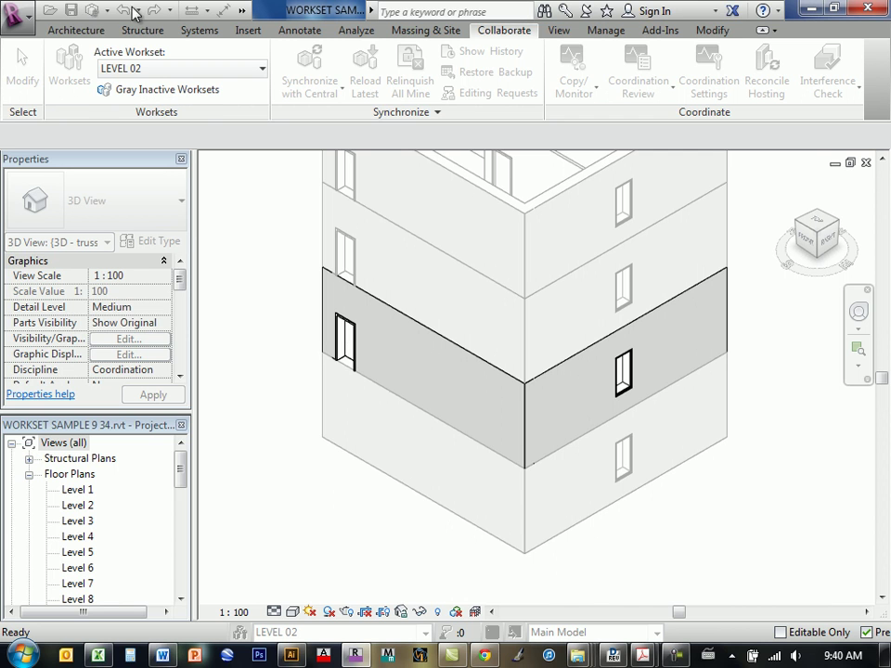
scroll(656, 436, down, 5)
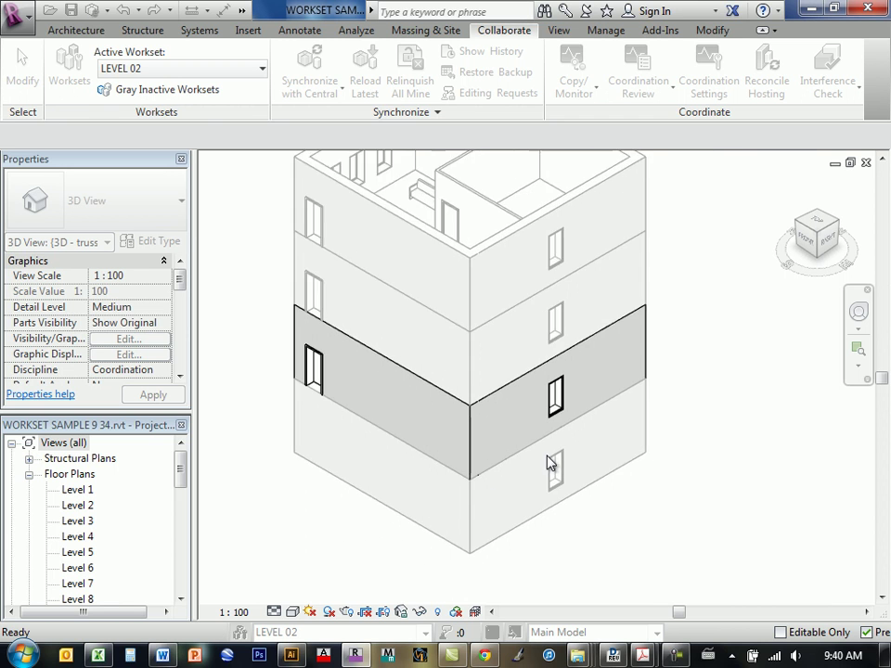
middle_drag(563, 461, 615, 460)
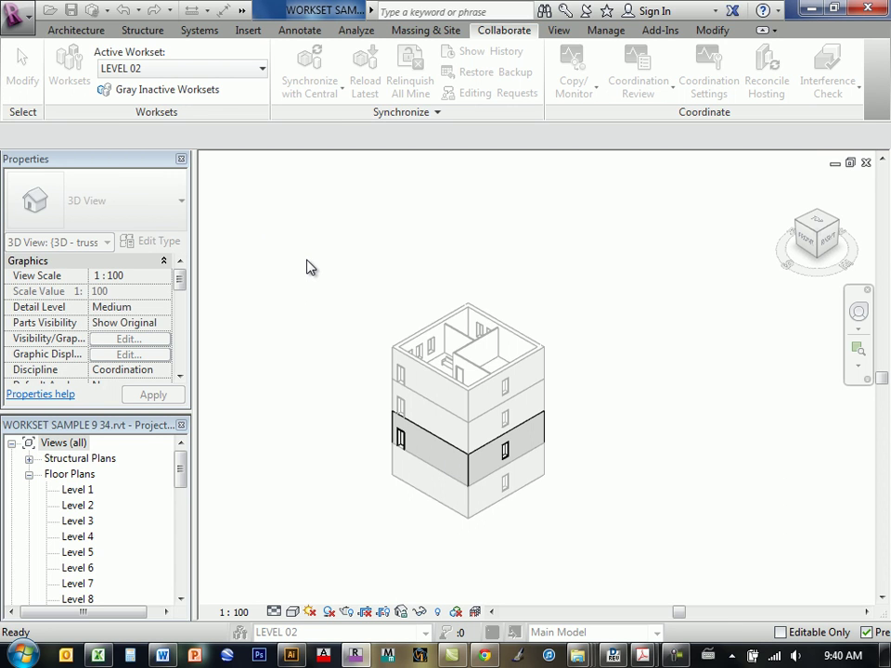
Switch the Windows projector display mode and bring the off-screen Revit error dialog over the 3D view.
key(super+p)
key(super+p)
key(super+p)
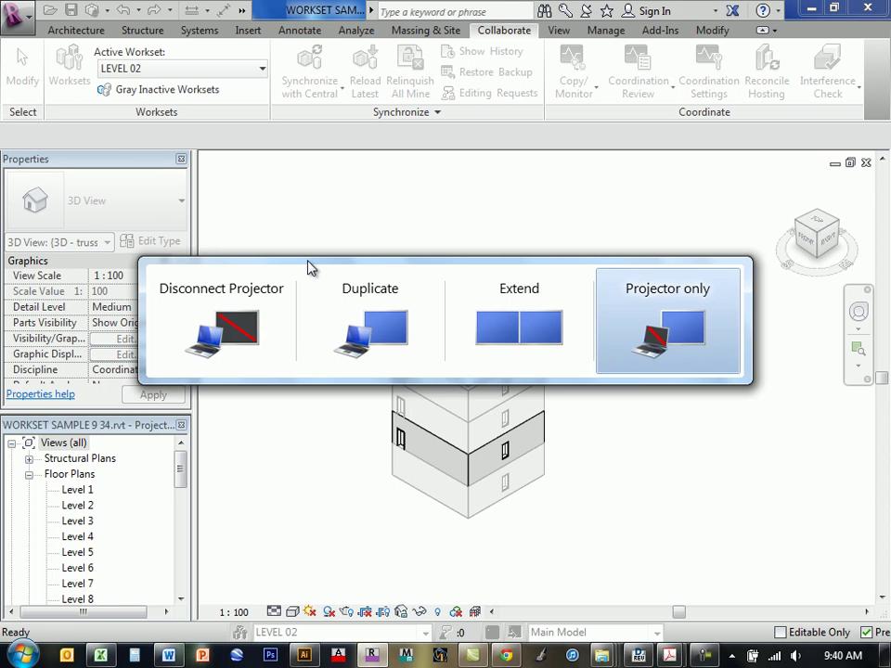
key(super+p)
key(super+p)
key(super+p)
key(super+p)
key(super+p)
key(super+p)
key(super+p)
key(super+p)
key(super+p)
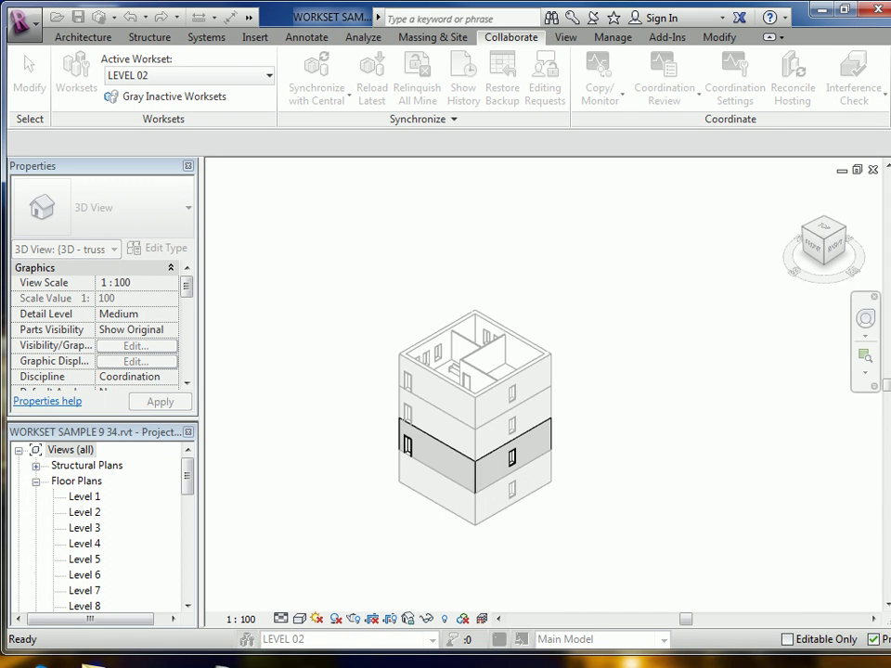
drag(720, 378, 536, 325)
drag(521, 322, 445, 282)
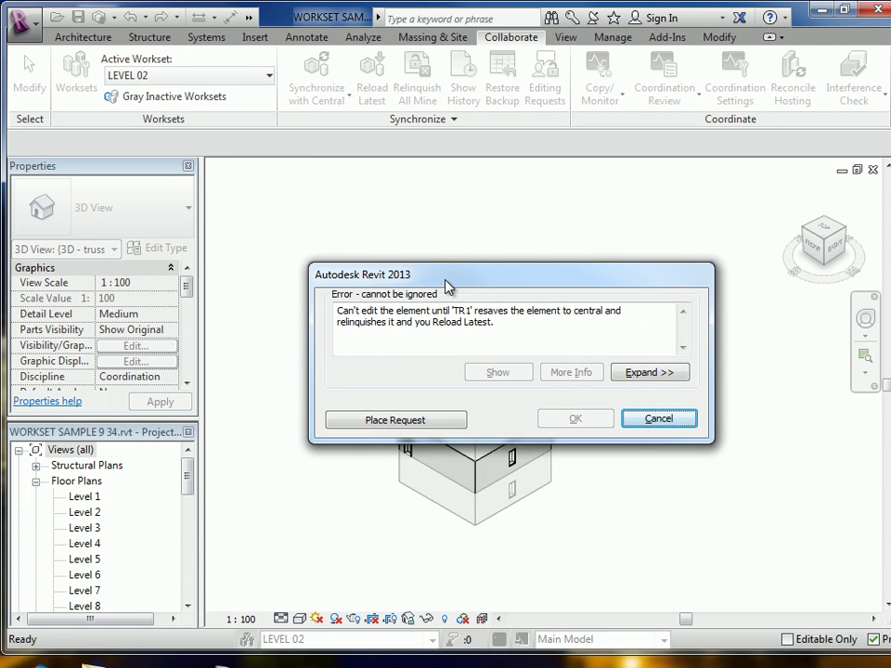
Switch the projector display mode again, reposition the error dialog and cancel the door deletion without placing an editing request.
key(super+p)
key(super+p)
key(super+p)
key(super+p)
key(super+p)
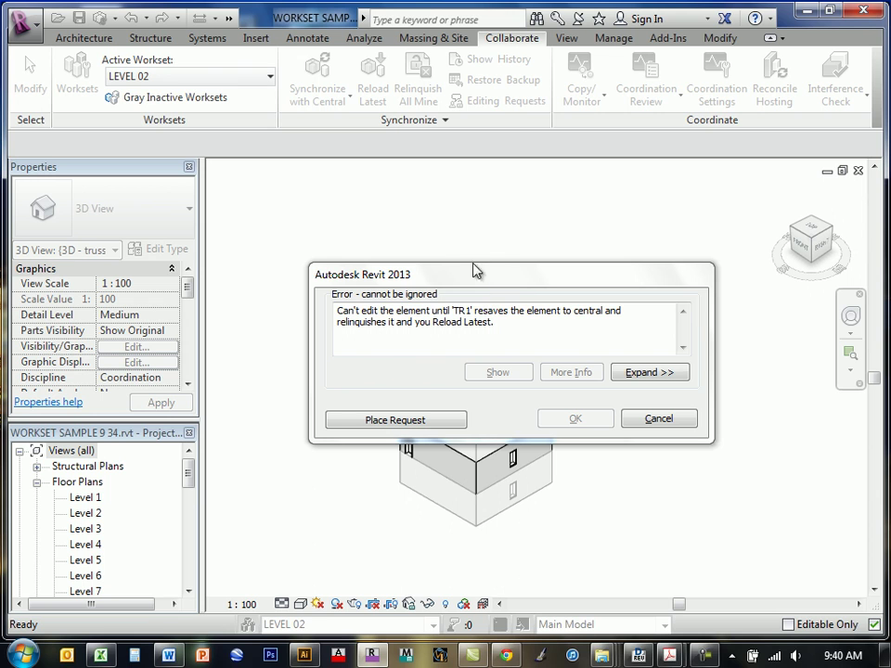
drag(472, 280, 409, 222)
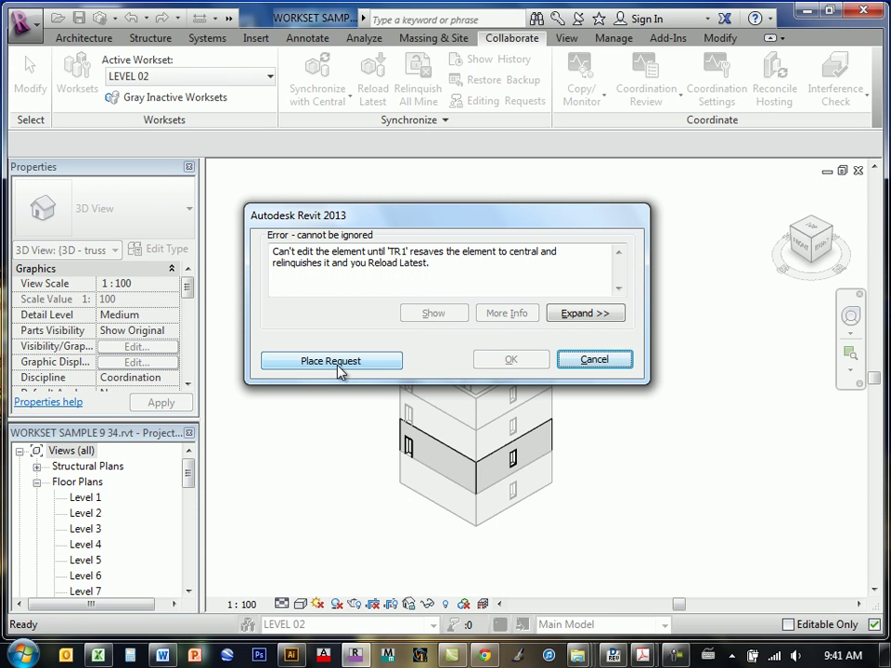
click(599, 362)
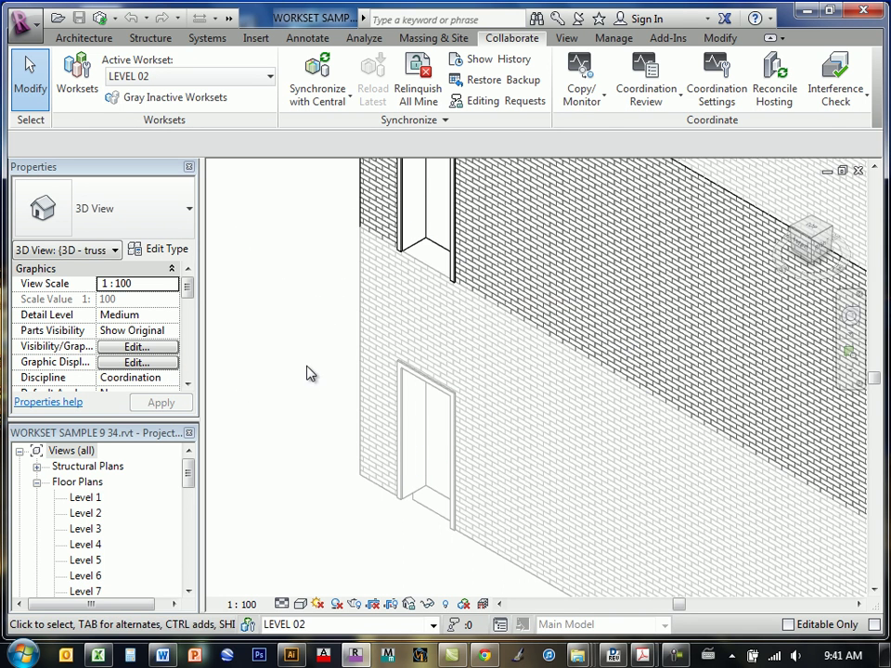
Examine the whole building in the 3D view and review the available Synchronize with Central options.
scroll(312, 350, down, 5)
scroll(320, 348, up, 2)
middle_drag(330, 345, 392, 425)
scroll(392, 483, up, 2)
scroll(381, 454, down, 2)
middle_drag(553, 428, 542, 457)
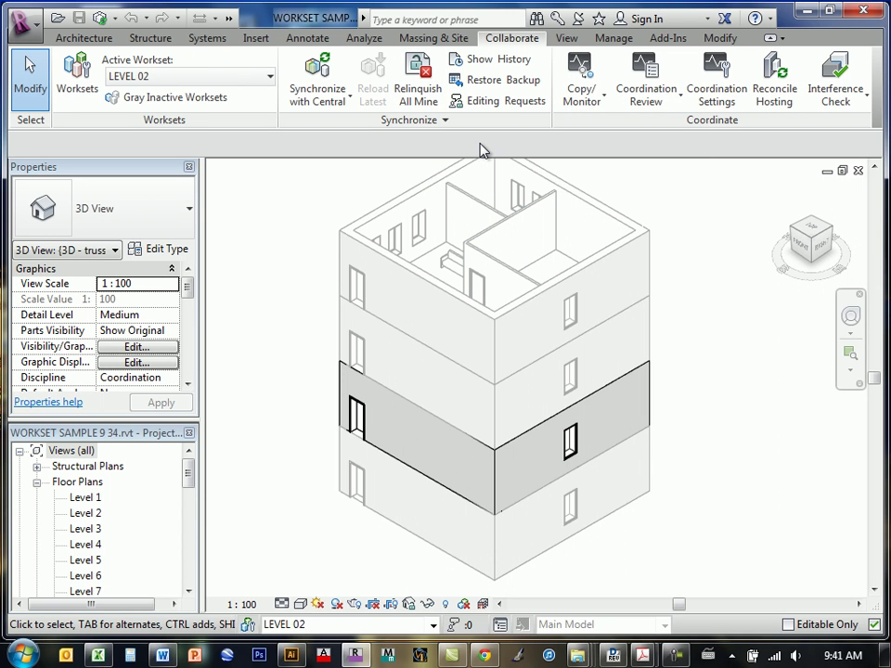
mouse_move(311, 252)
middle_down()
mouse_move(310, 274)
mouse_move(319, 269)
middle_up()
scroll(449, 289, down, 2)
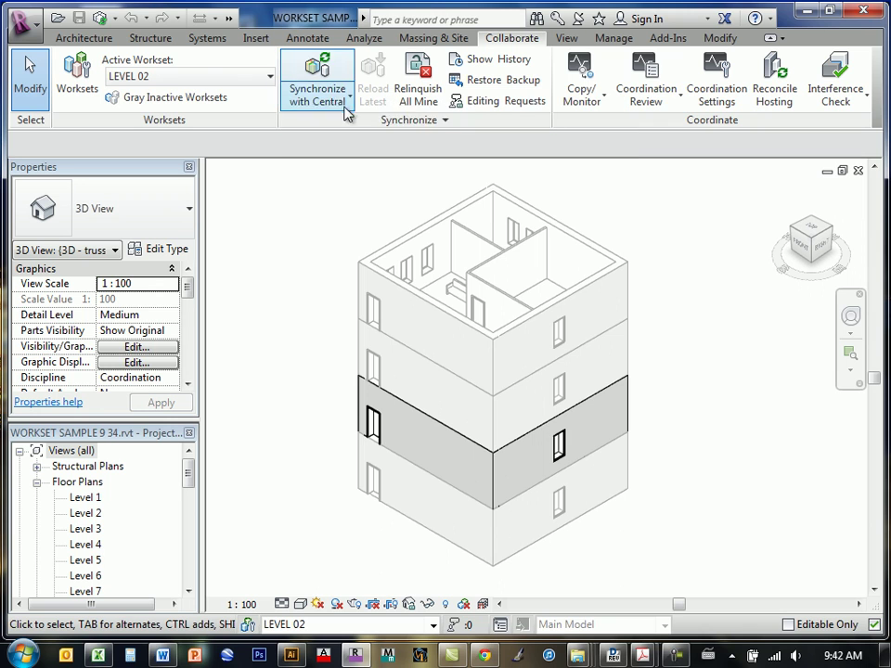
click(346, 106)
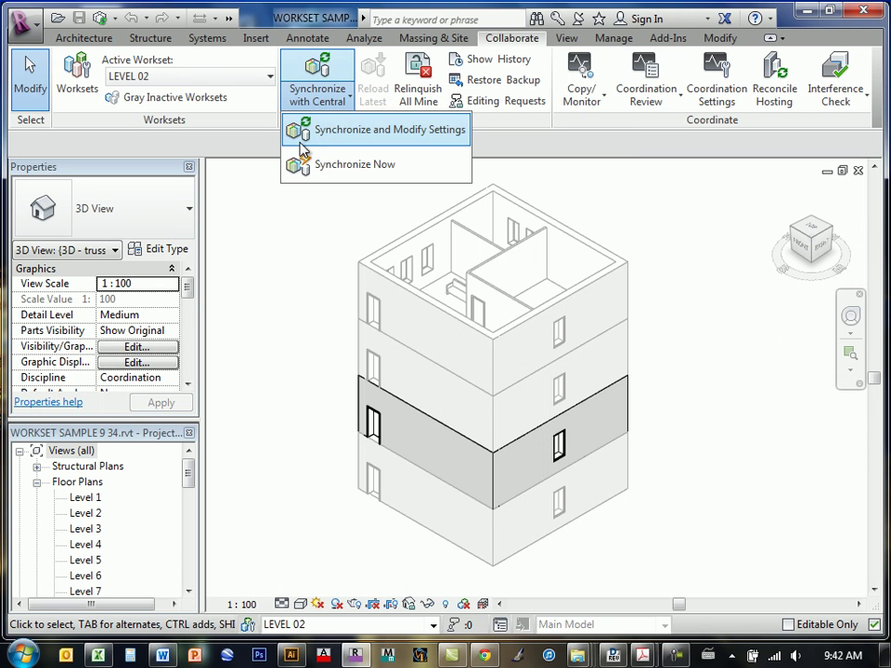
click(308, 241)
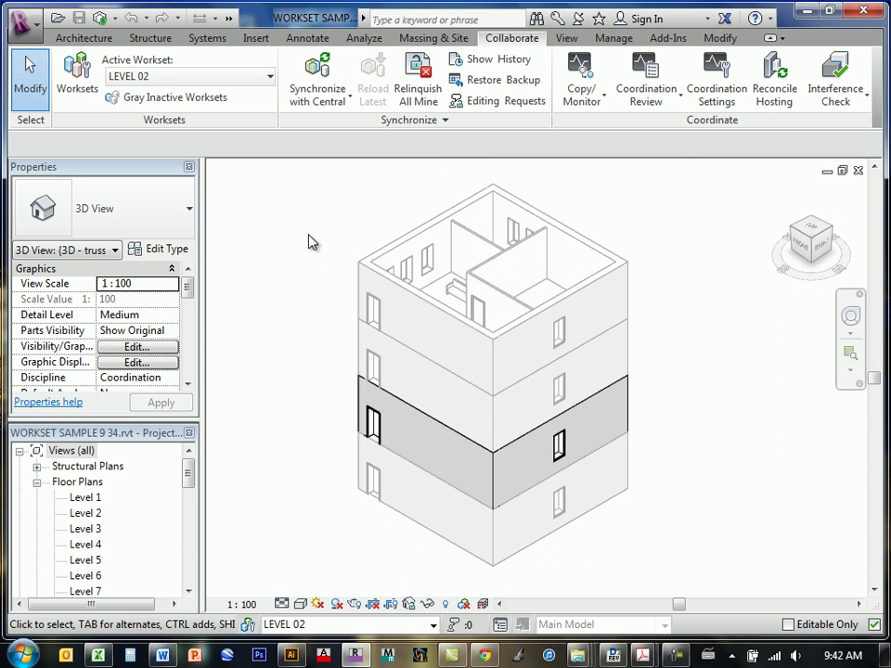